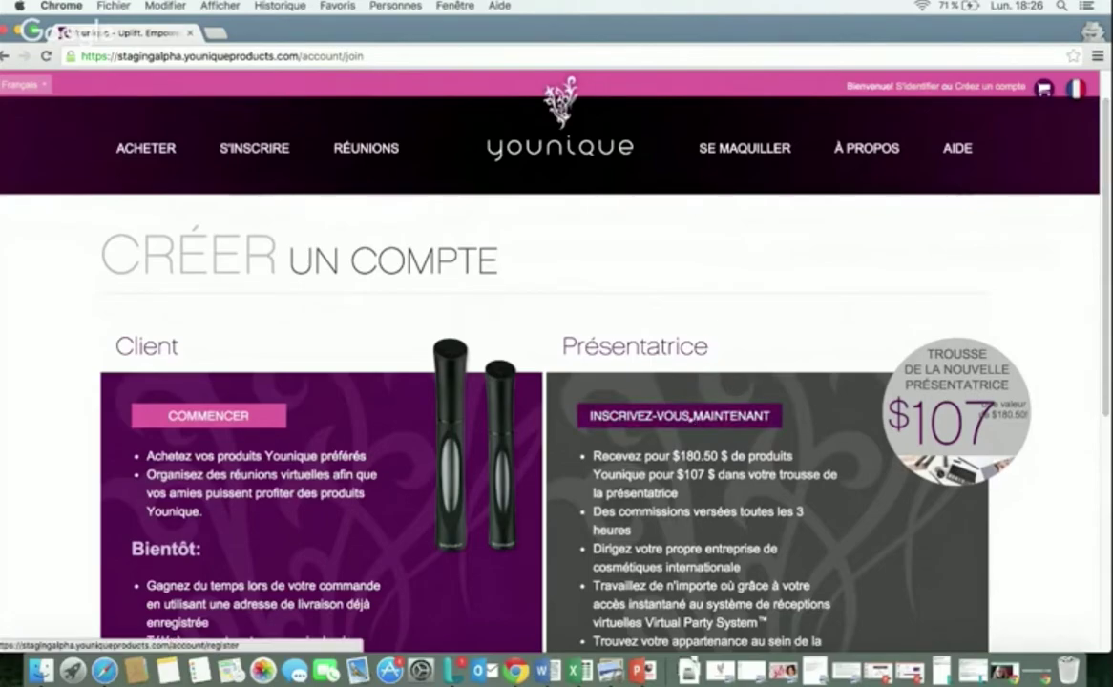
Step: Start presenter registration with Inscrivez-vous maintenant and scroll down to the Étape 1 form
click(681, 417)
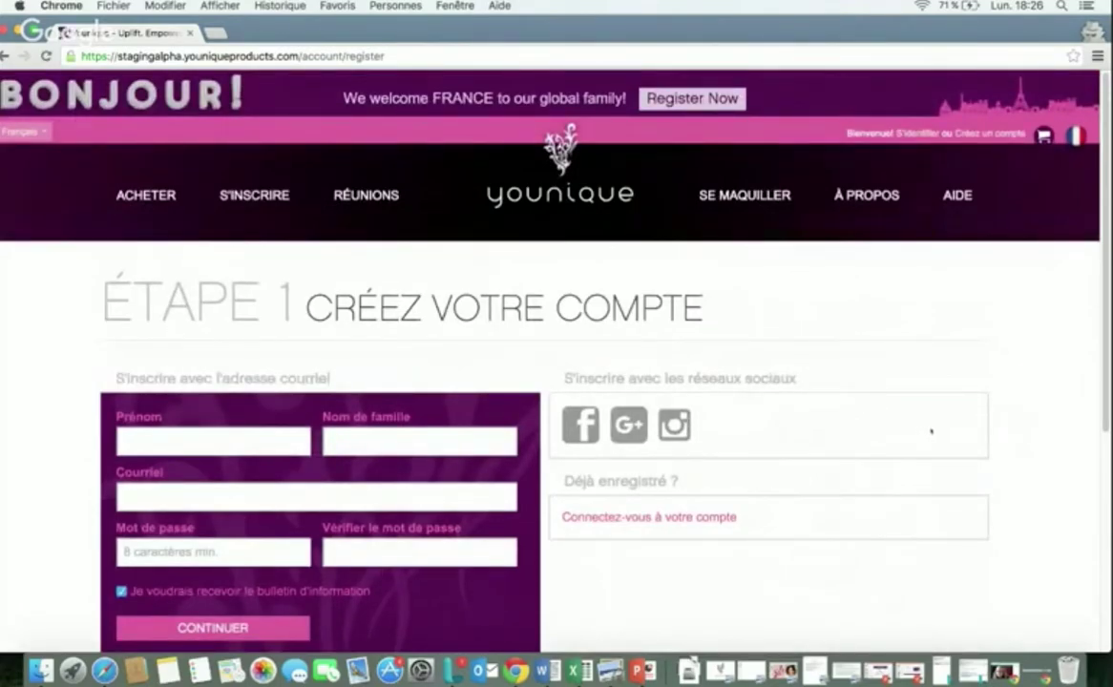
scroll(1105, 286, down, 2)
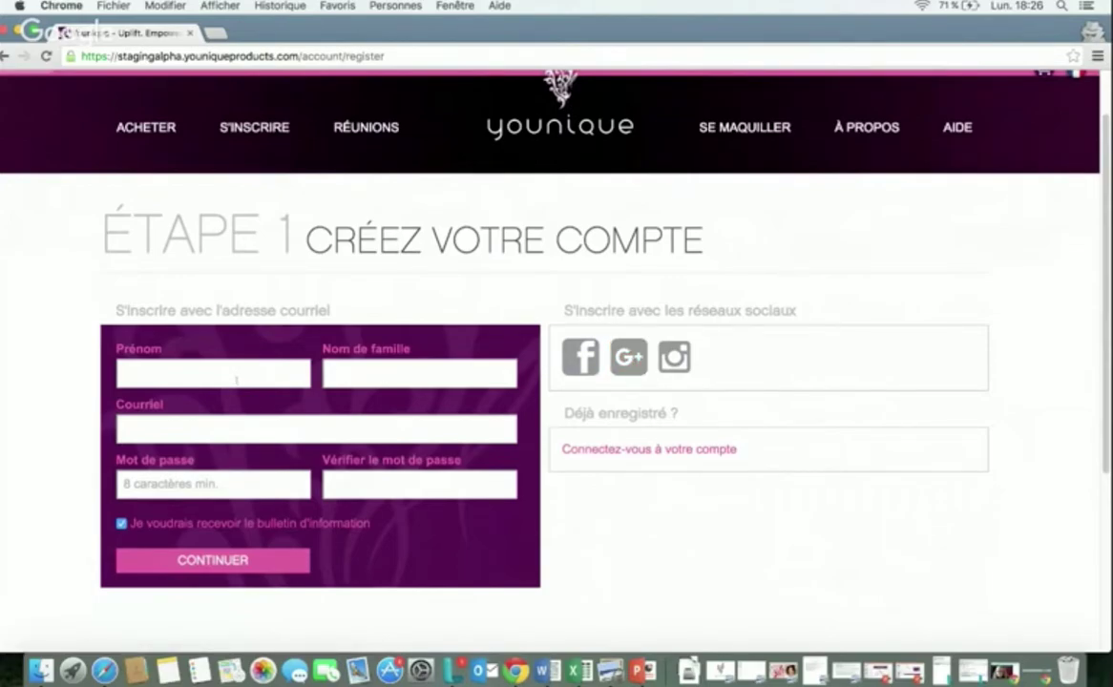
Step: Enter the presenter's first name, last name, e-mail address and account password, then move to the password confirmation field
click(237, 378)
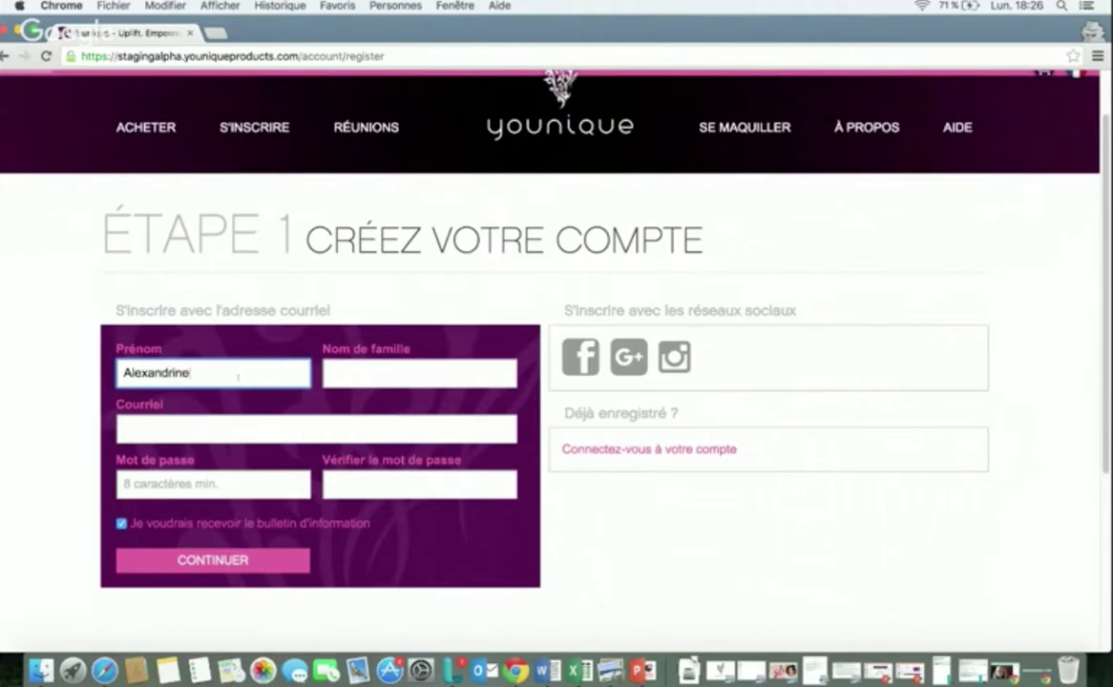
key(Tab)
key(Tab)
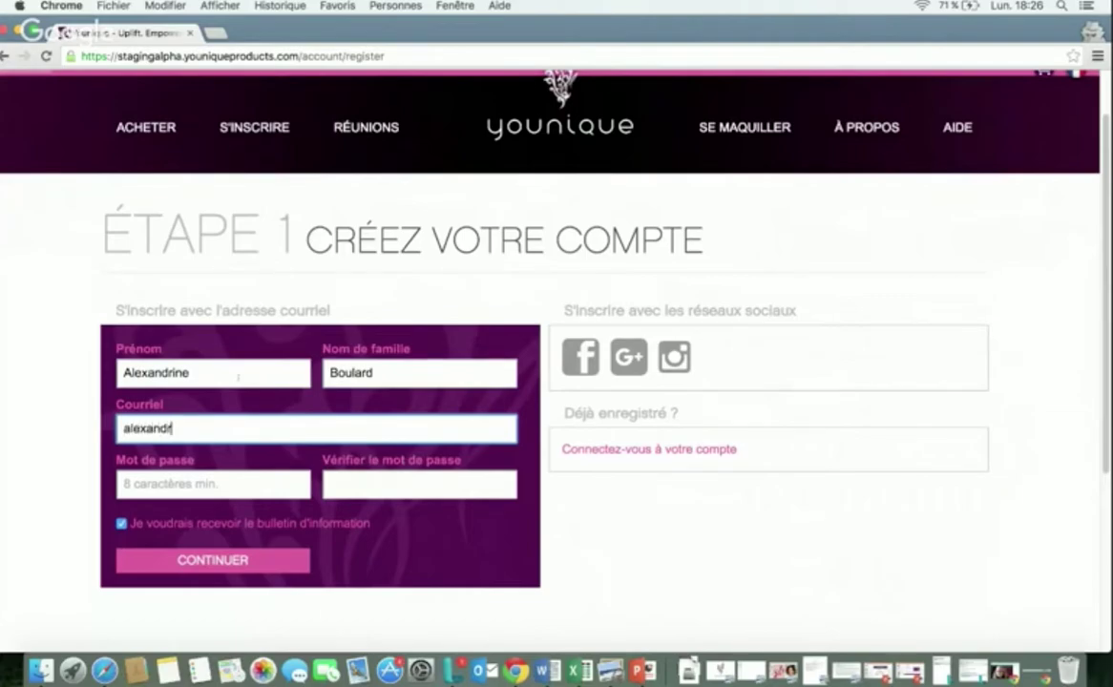
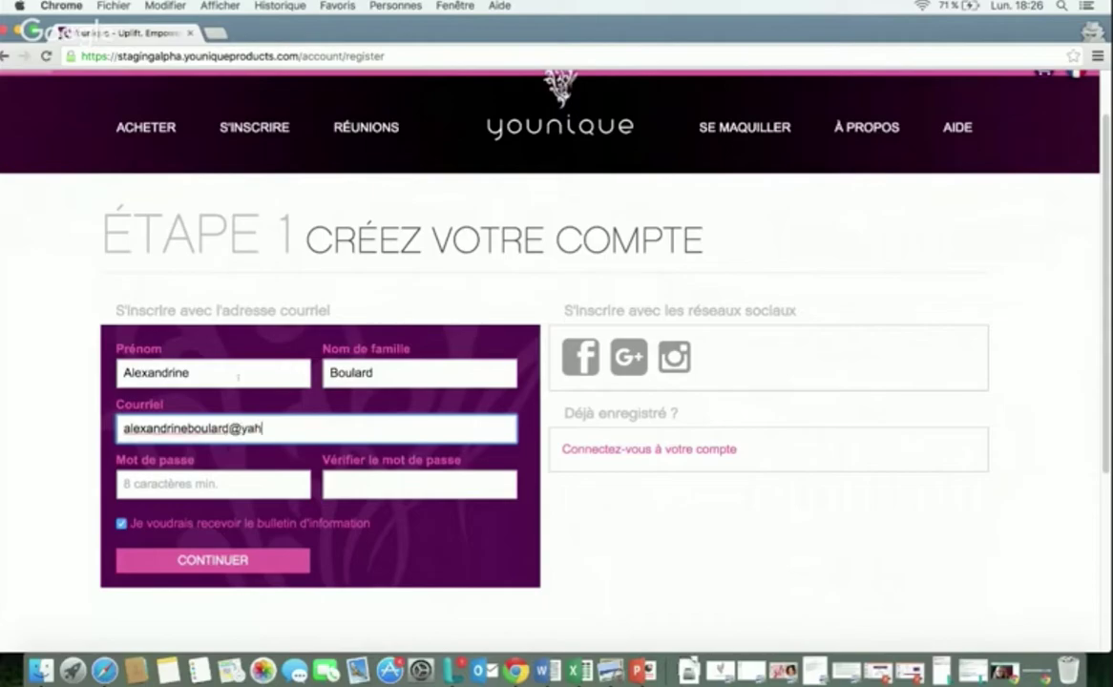
key(Tab)
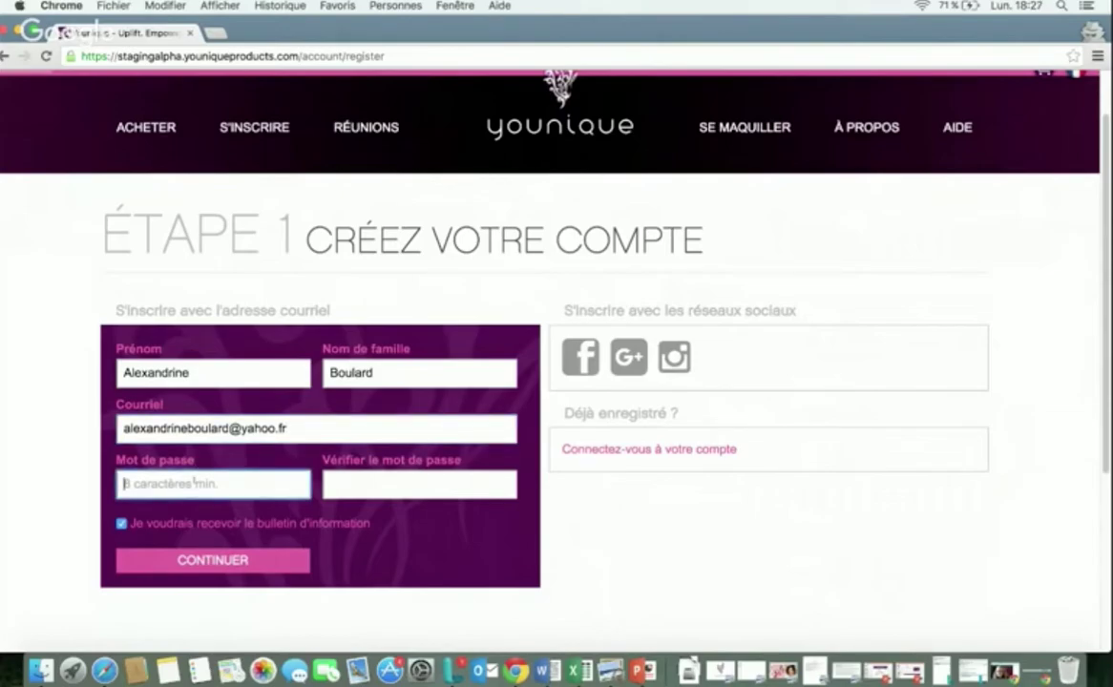
text(a•••••)
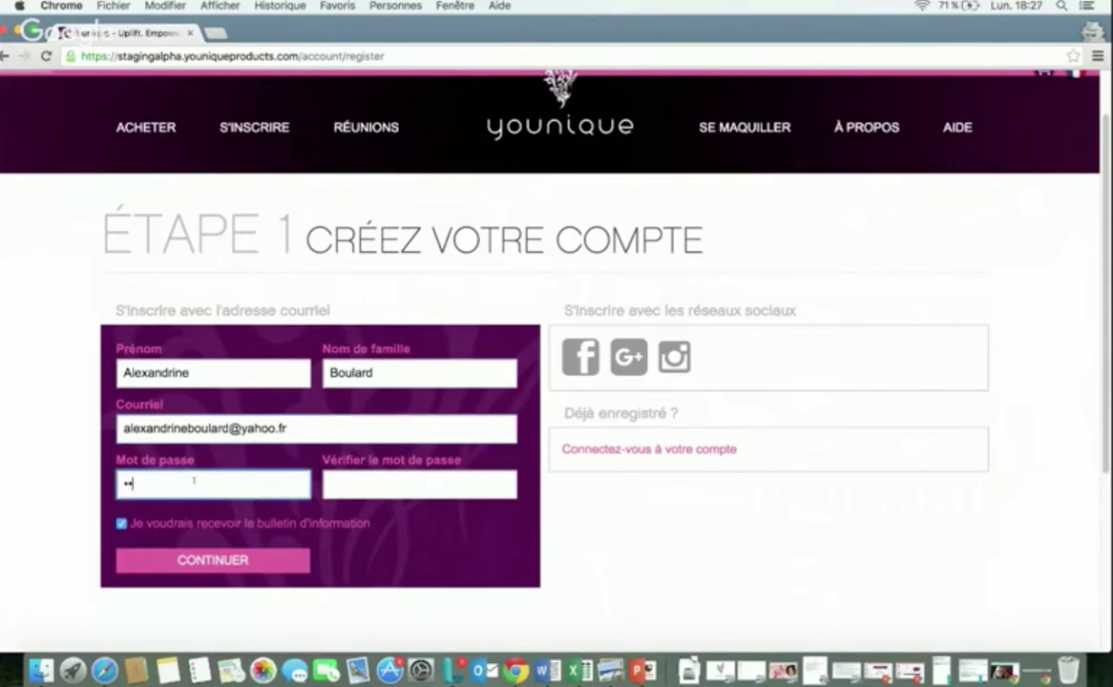
text(•••)
click(394, 490)
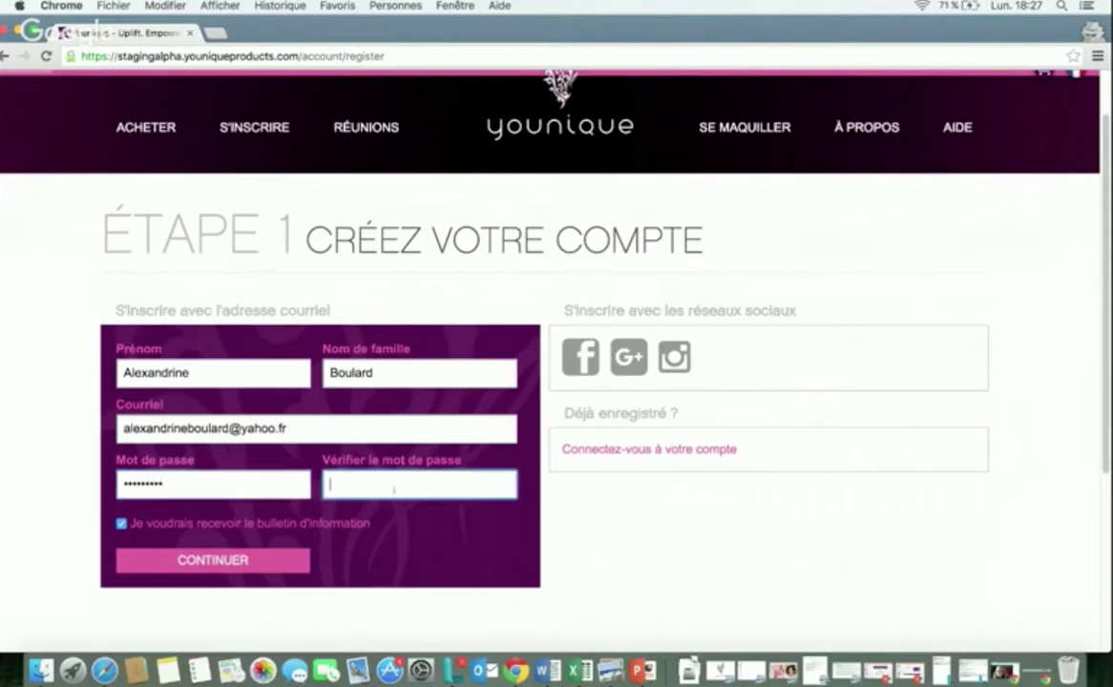
text(•••••••••)
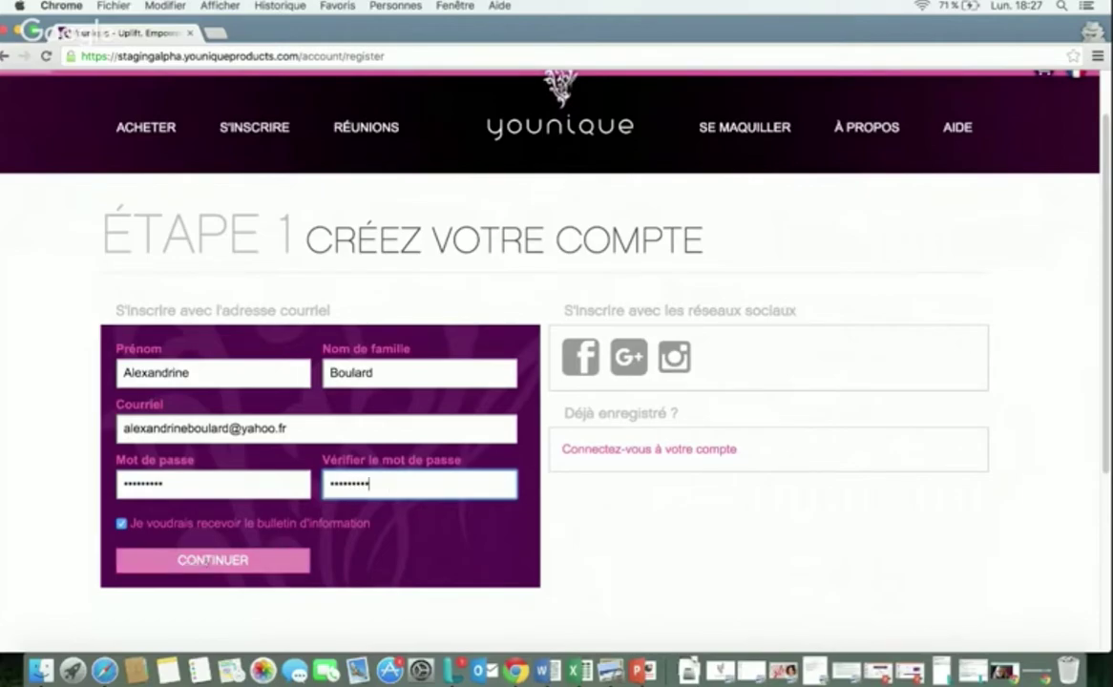
Step: Continue past the account step and choose France as country and Français as language
click(206, 561)
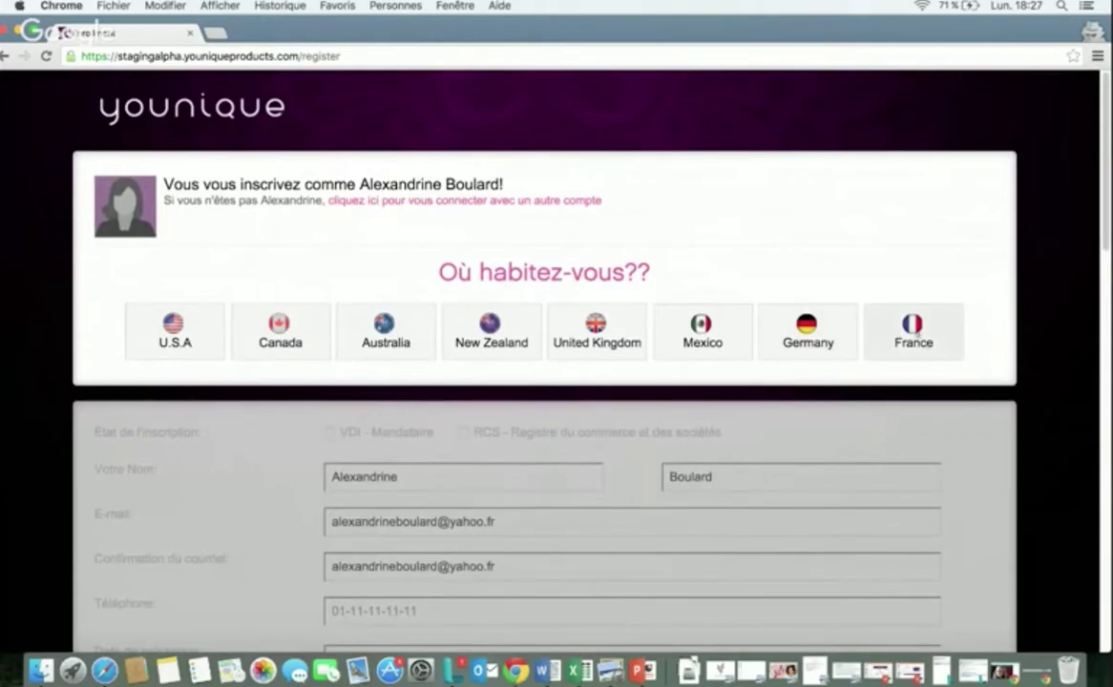
click(888, 345)
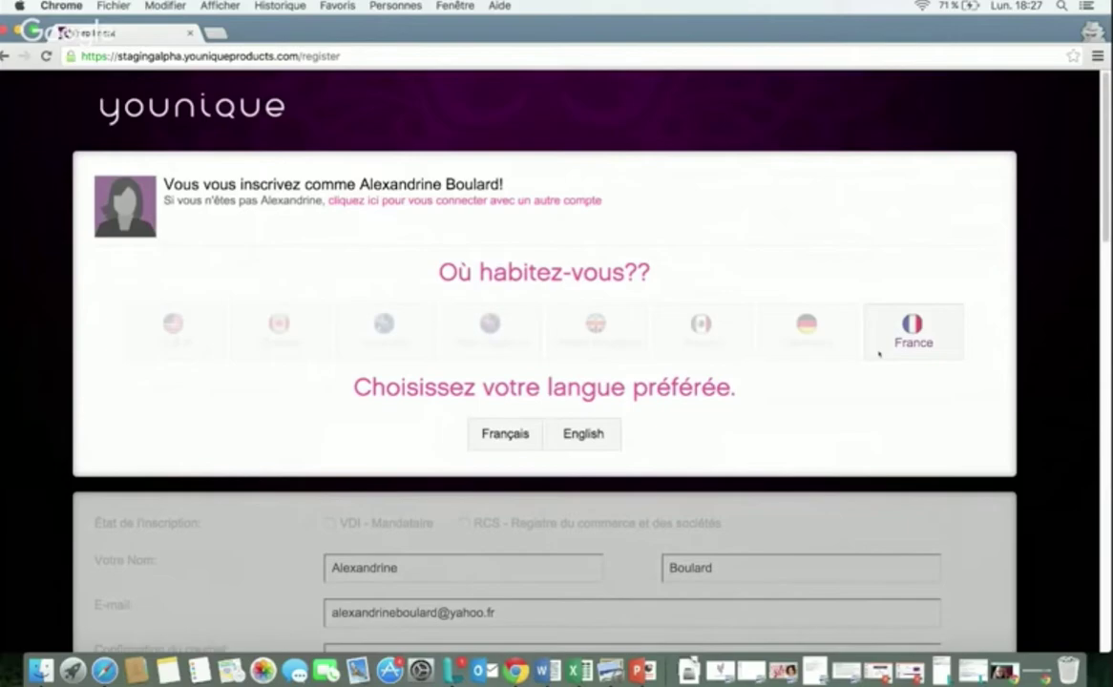
click(505, 434)
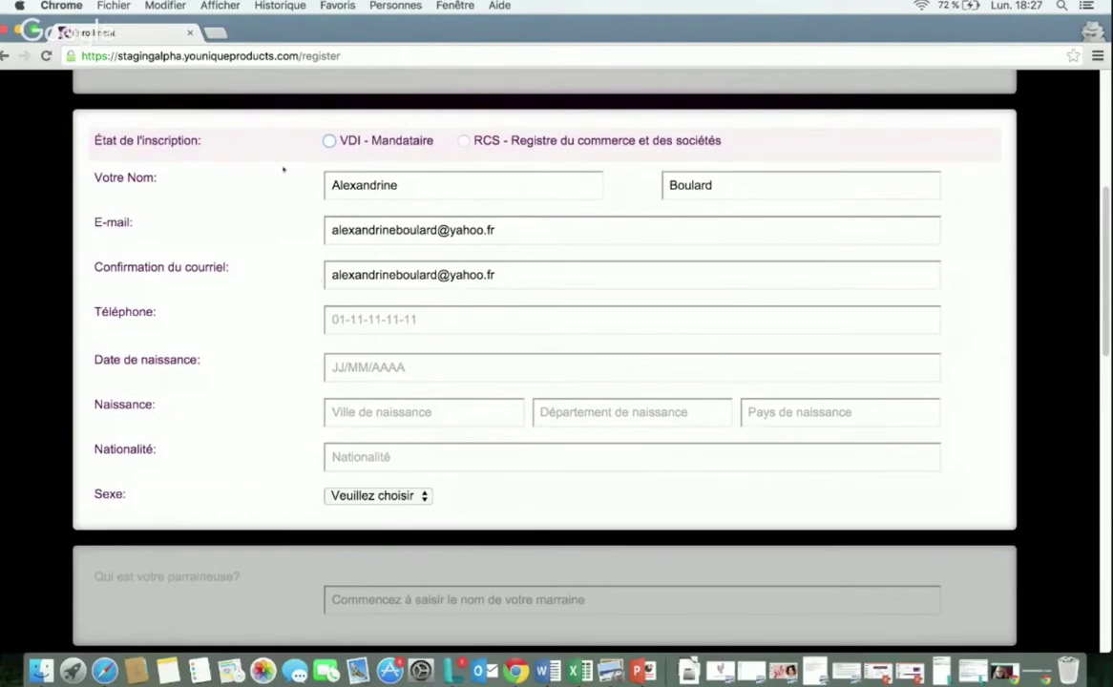
click(329, 141)
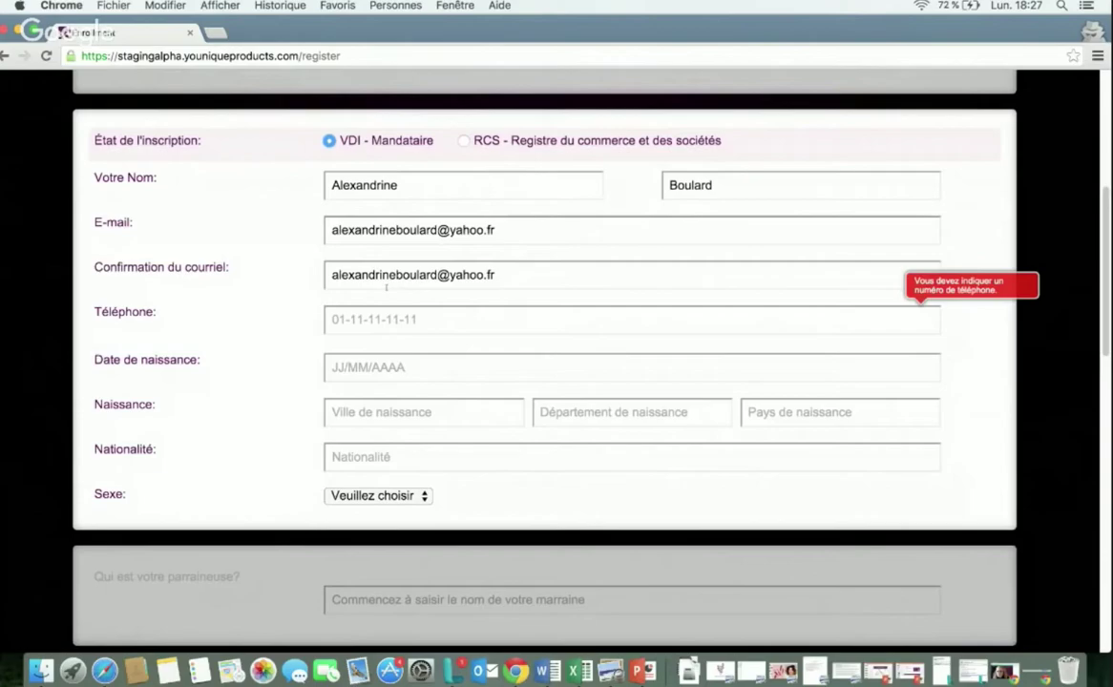
click(332, 319)
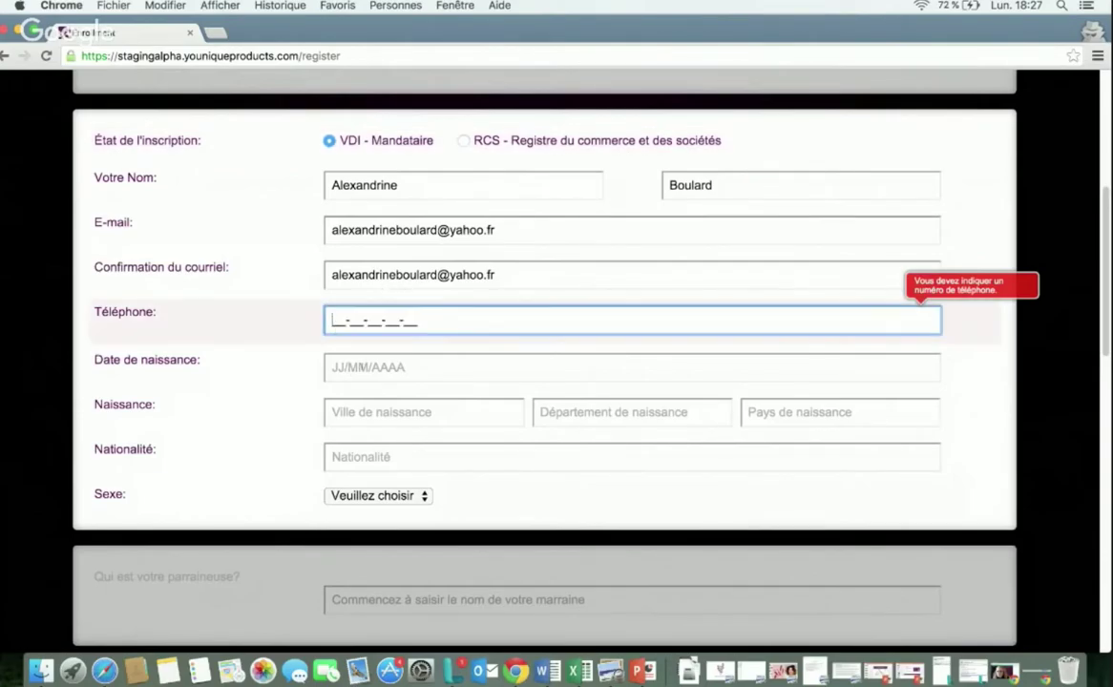
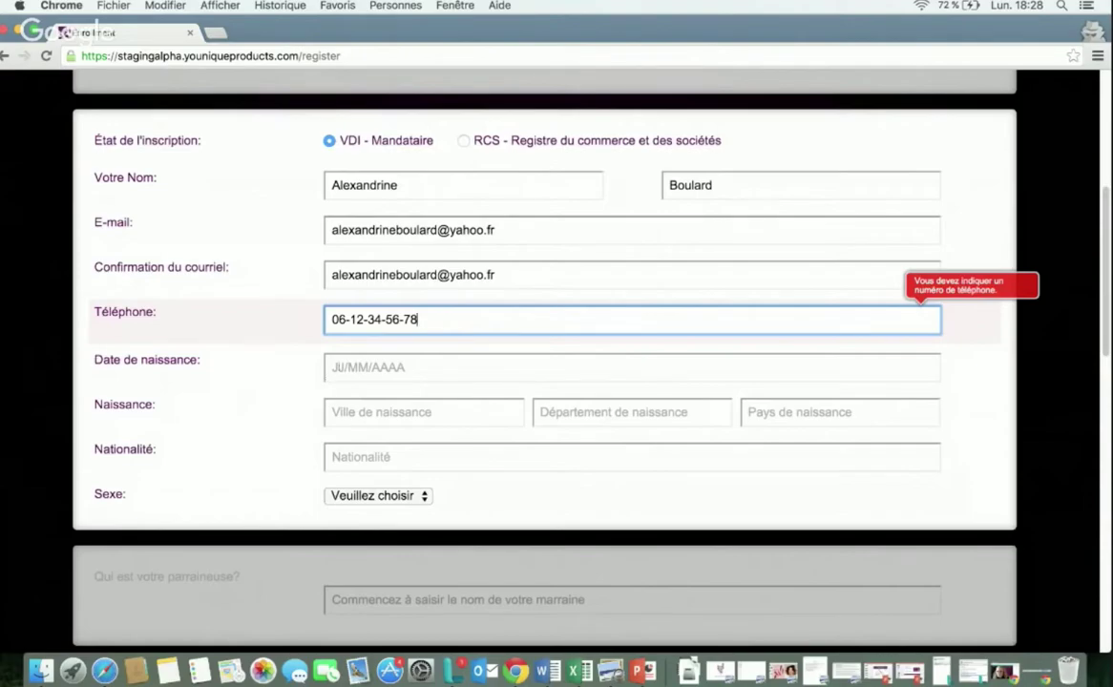
key(Tab)
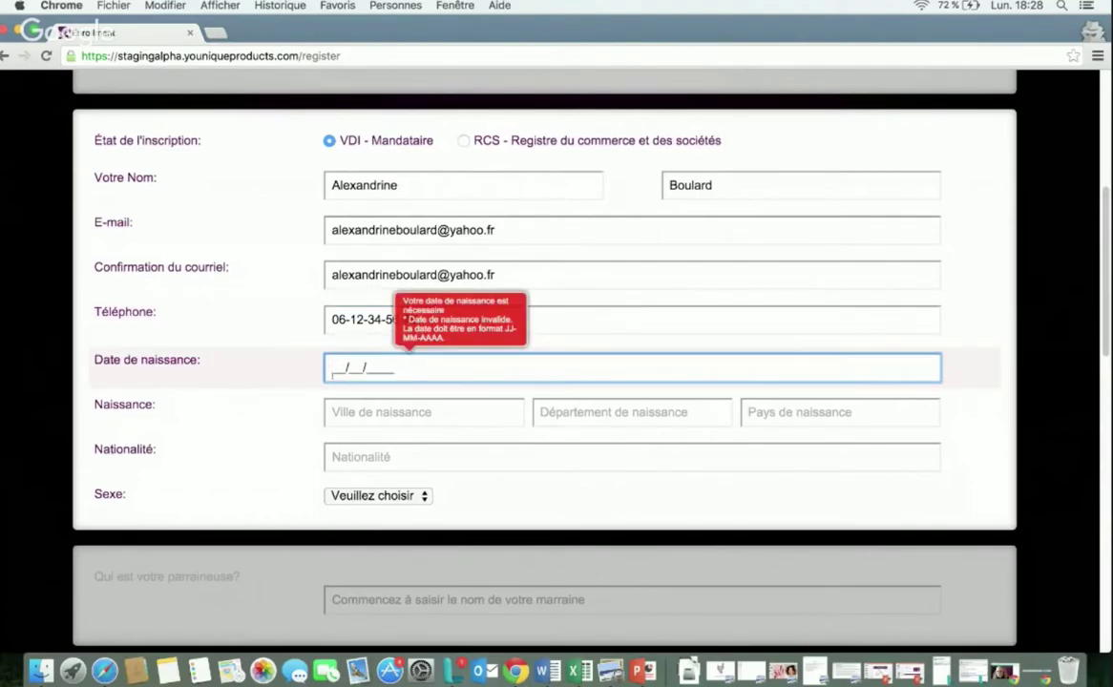
Step: Enter the birthplace as Paris, département 75, France
click(333, 412)
text(P)
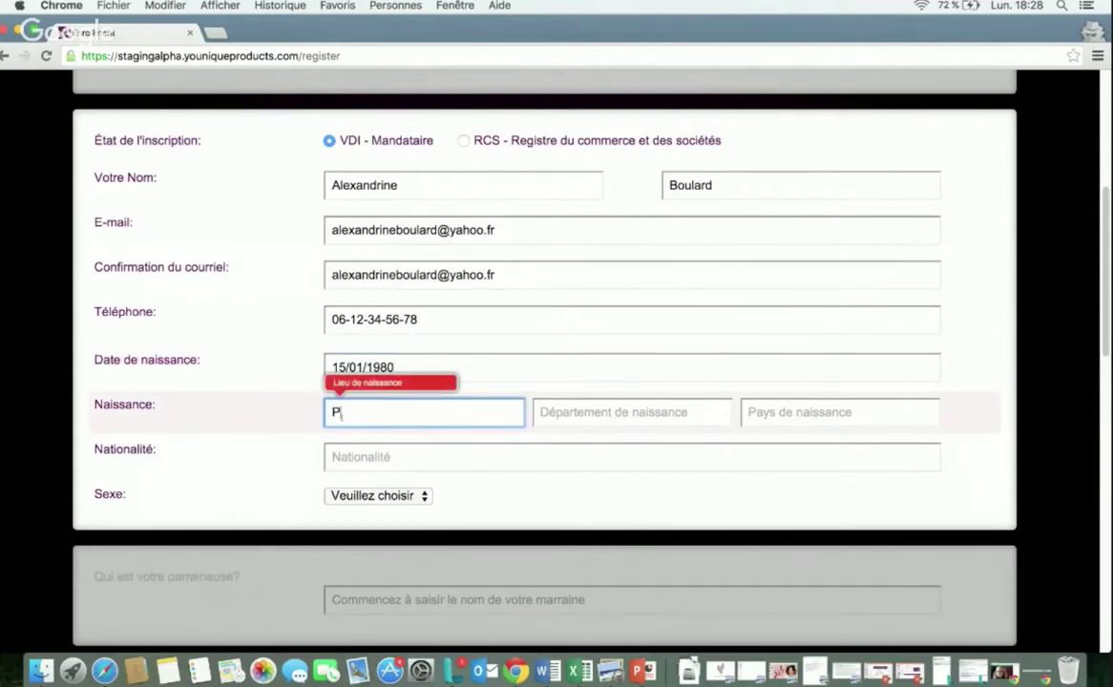
text(aris)
click(568, 413)
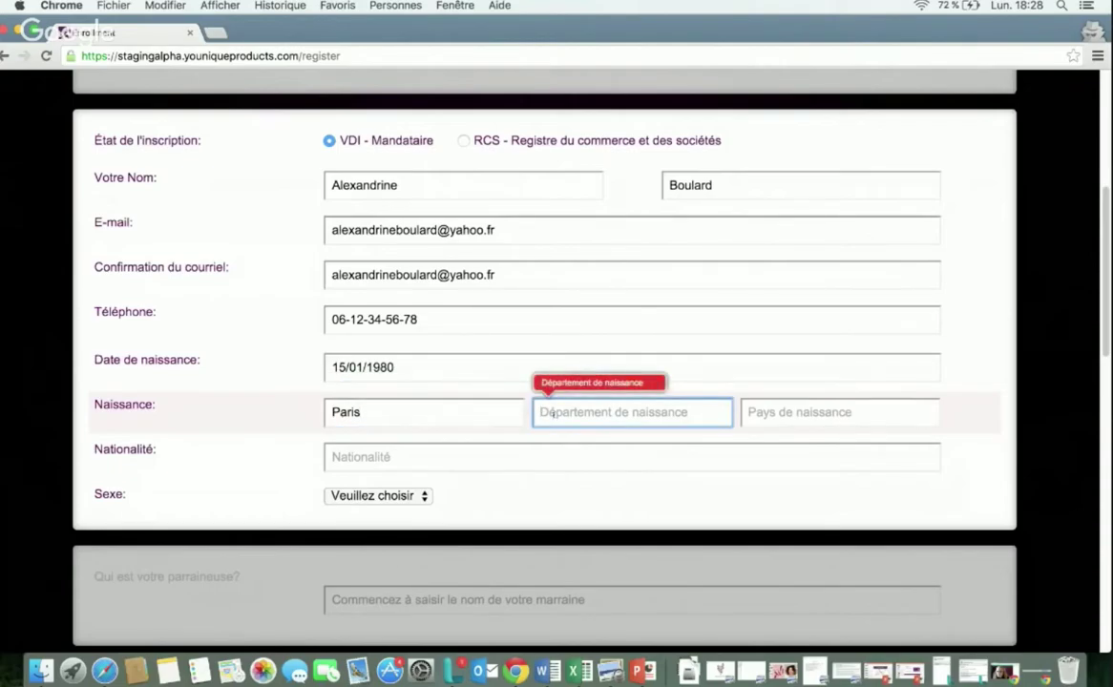
text(75)
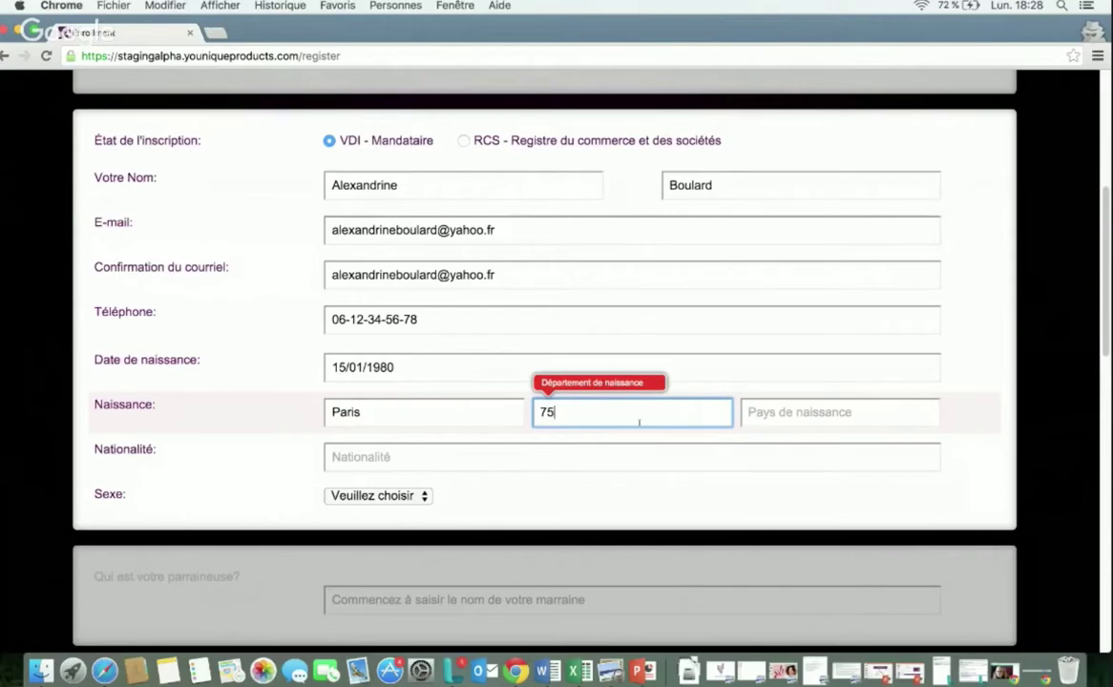
click(813, 410)
text(Fra)
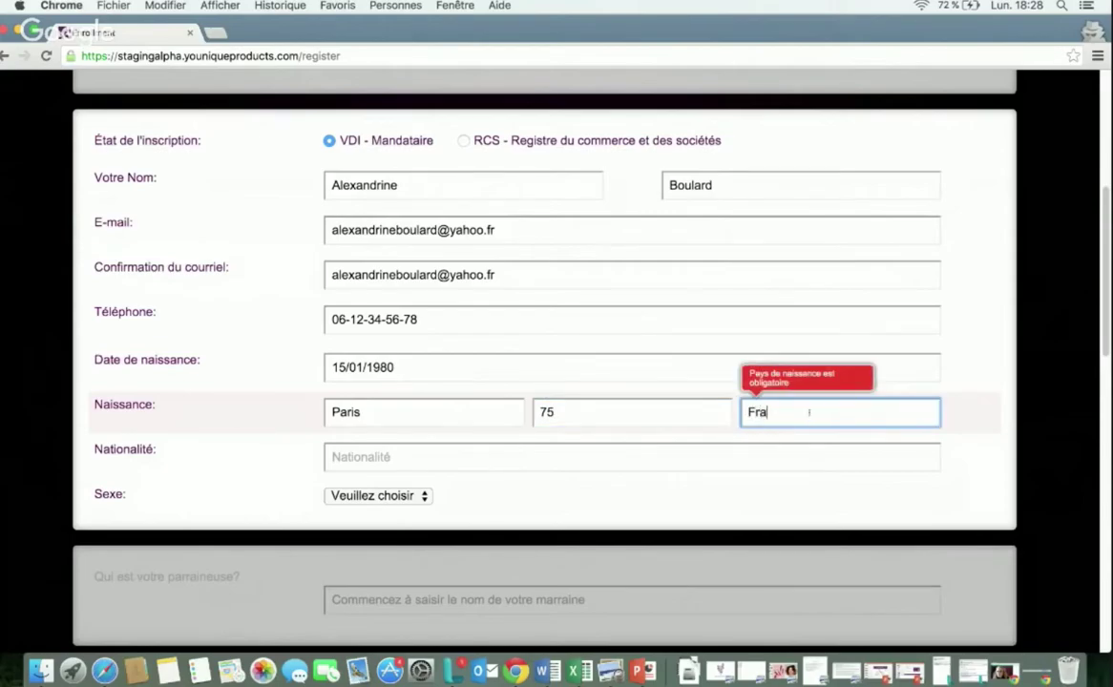
text(nce)
Step: Set nationality to Française and sex to Féminin
click(513, 455)
text(Française)
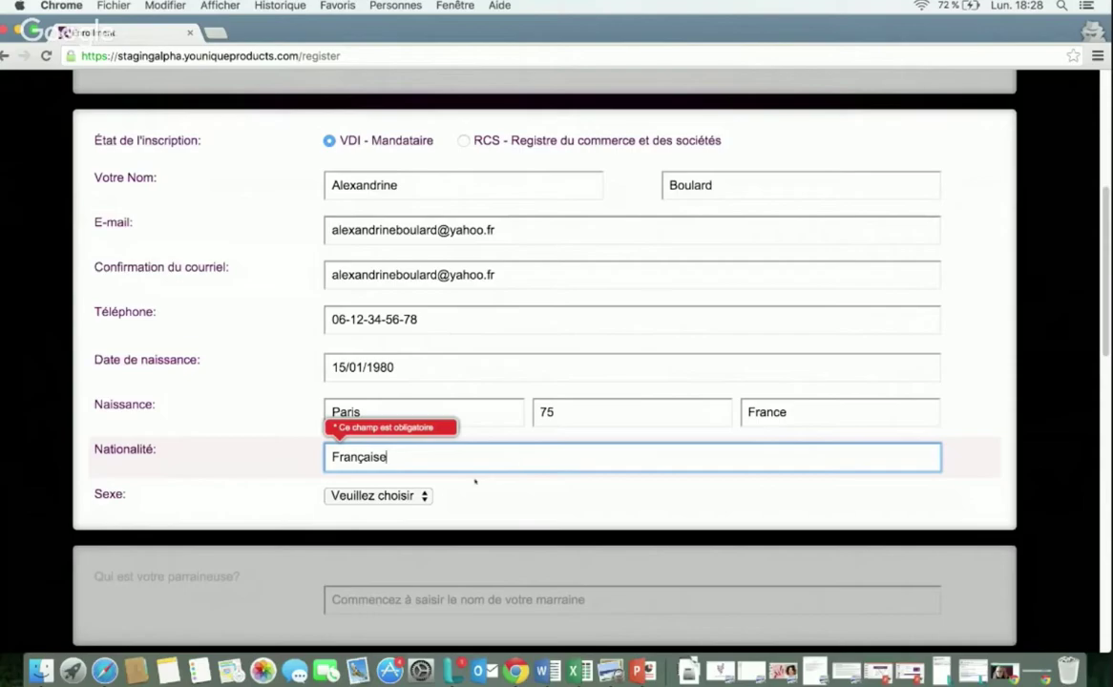
click(424, 495)
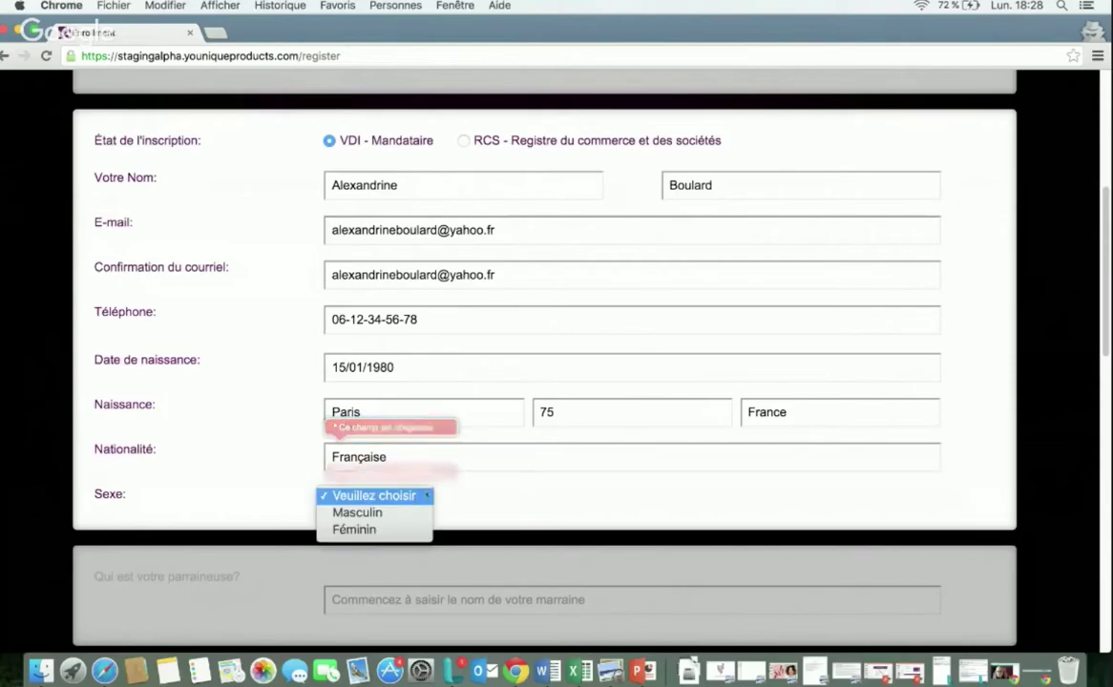
click(393, 529)
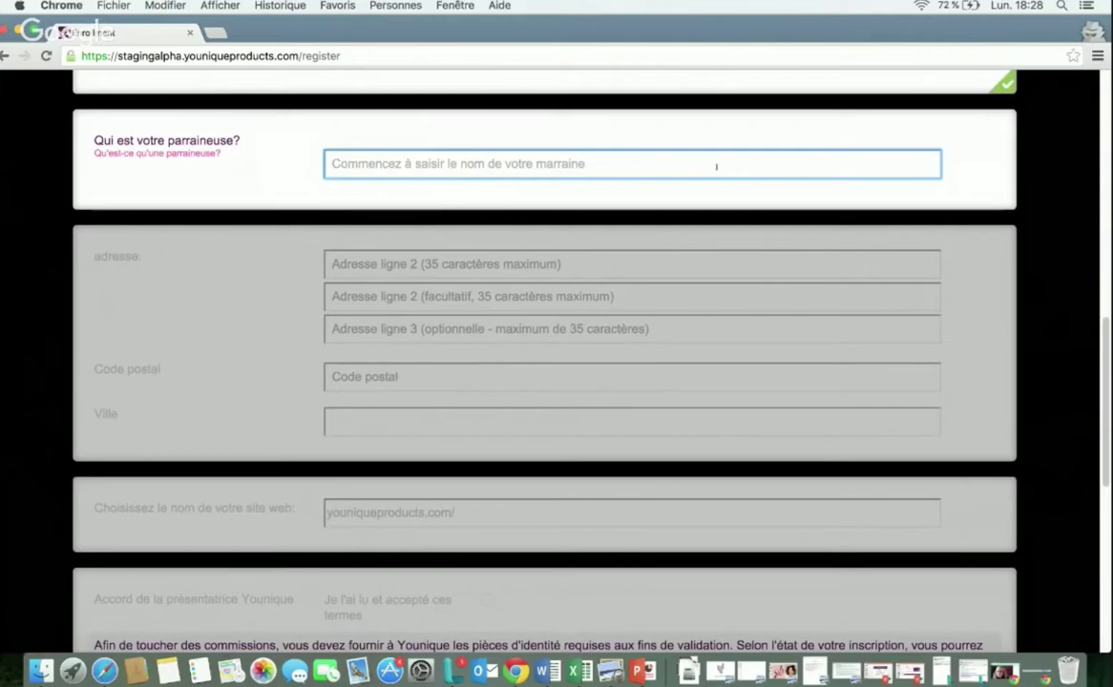
Step: Search 'ana' in the sponsor field, pick the matching sponsor and confirm her
text(ana)
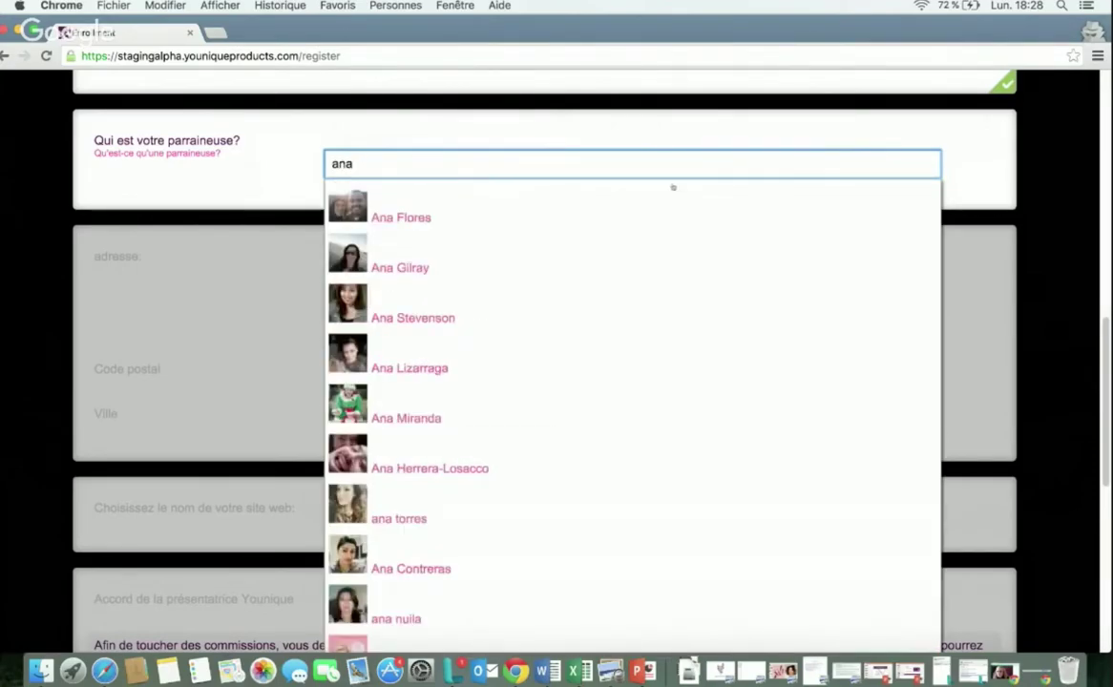
scroll(589, 353, down, 3)
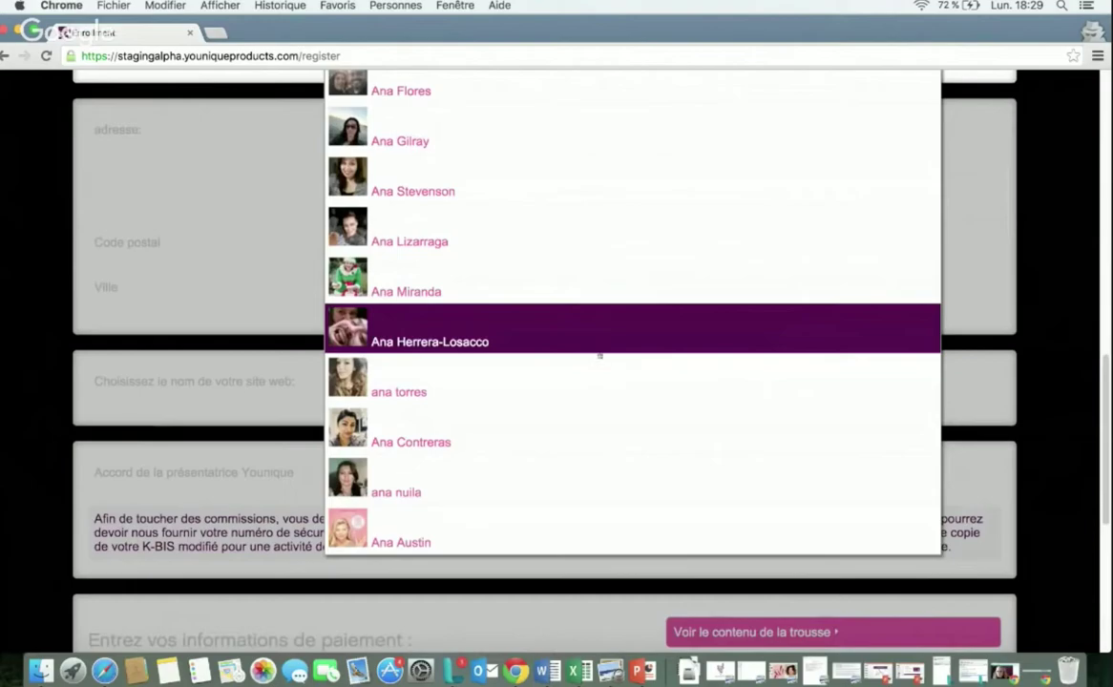
click(374, 392)
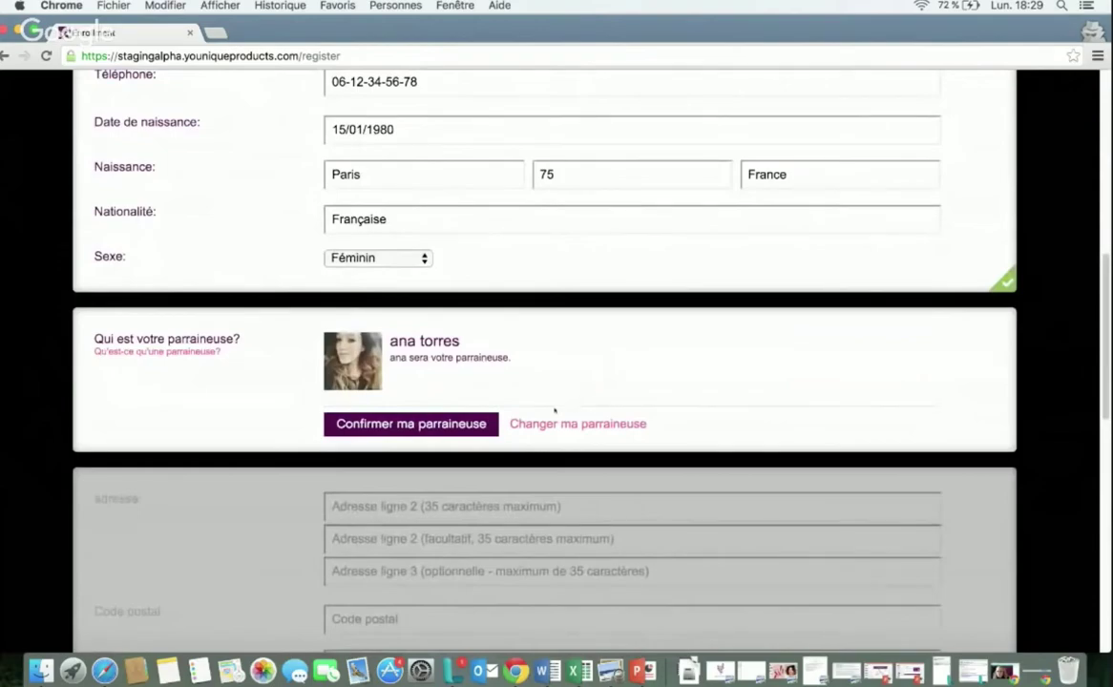
click(446, 425)
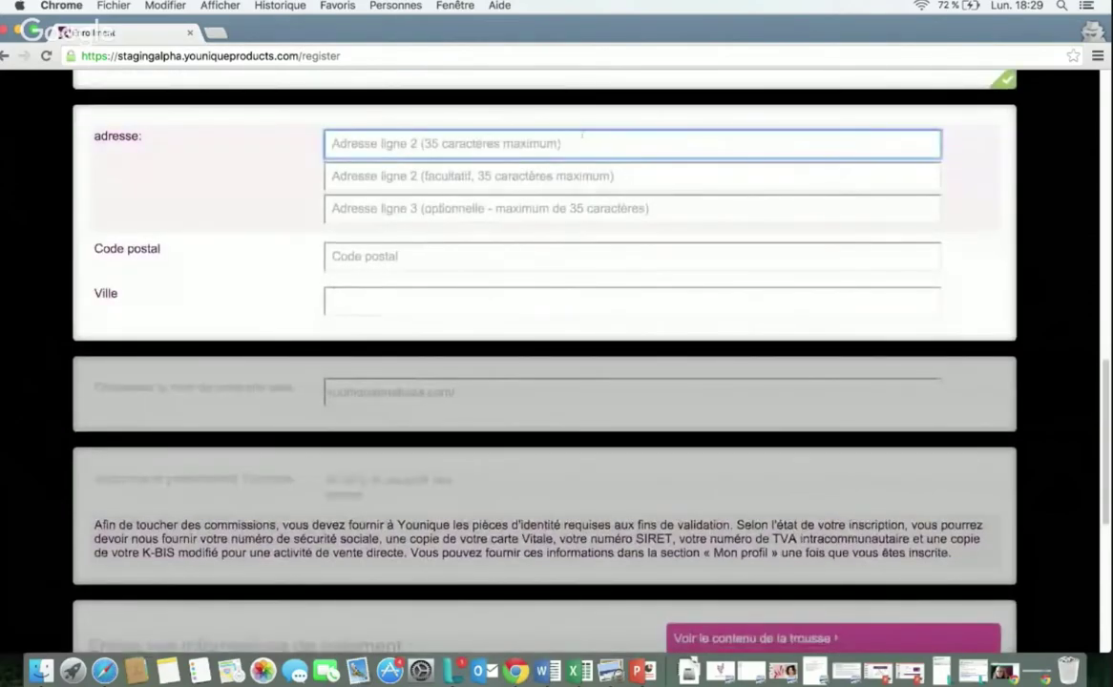
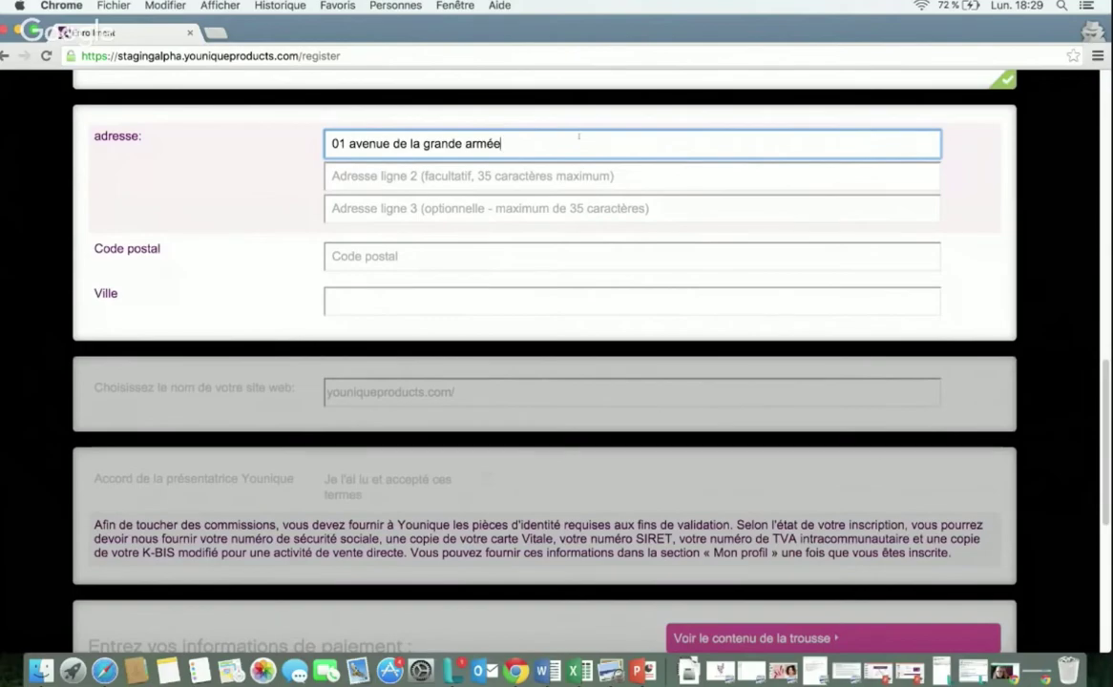
Step: Enter the street address, postal code and city in the address section
click(494, 255)
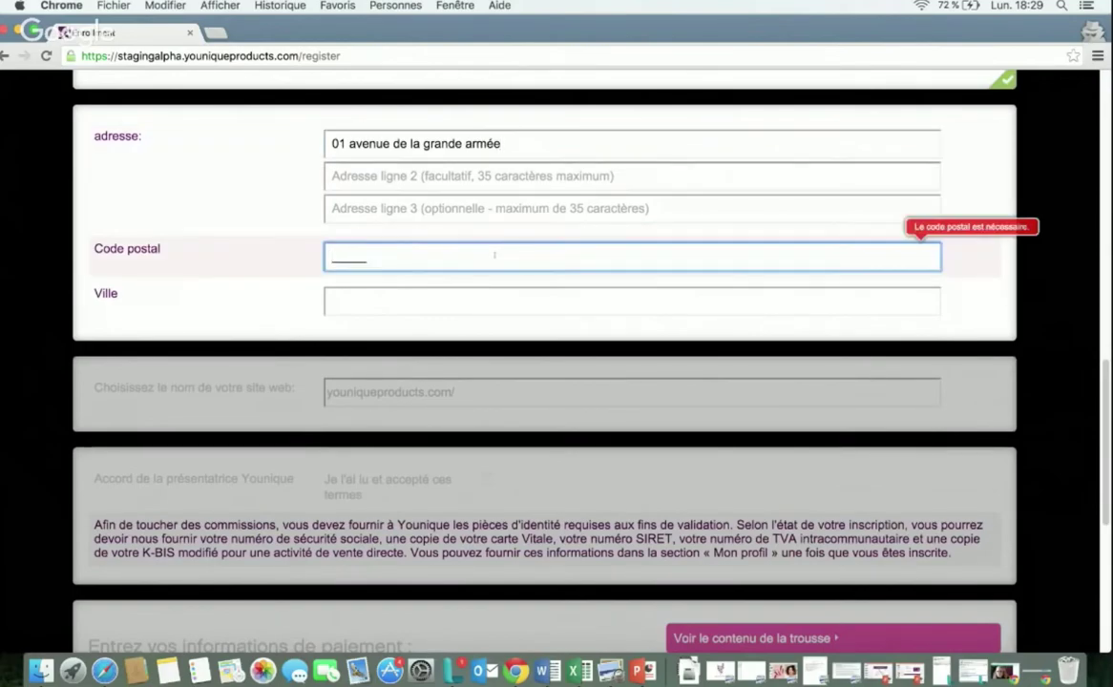
text(75)
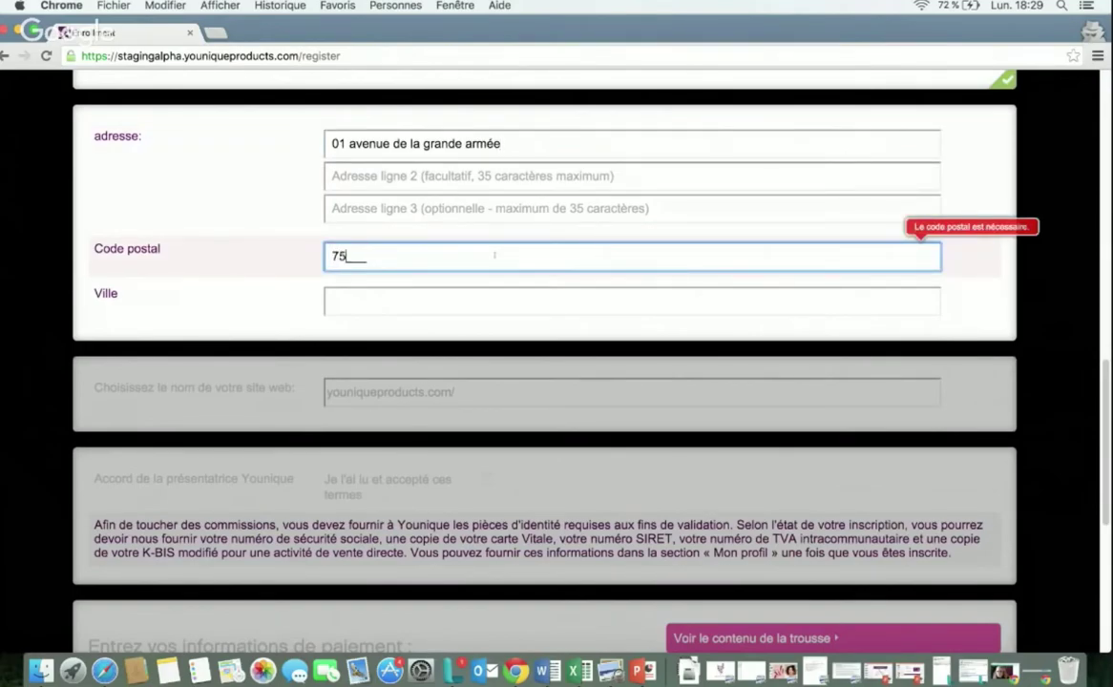
text(000)
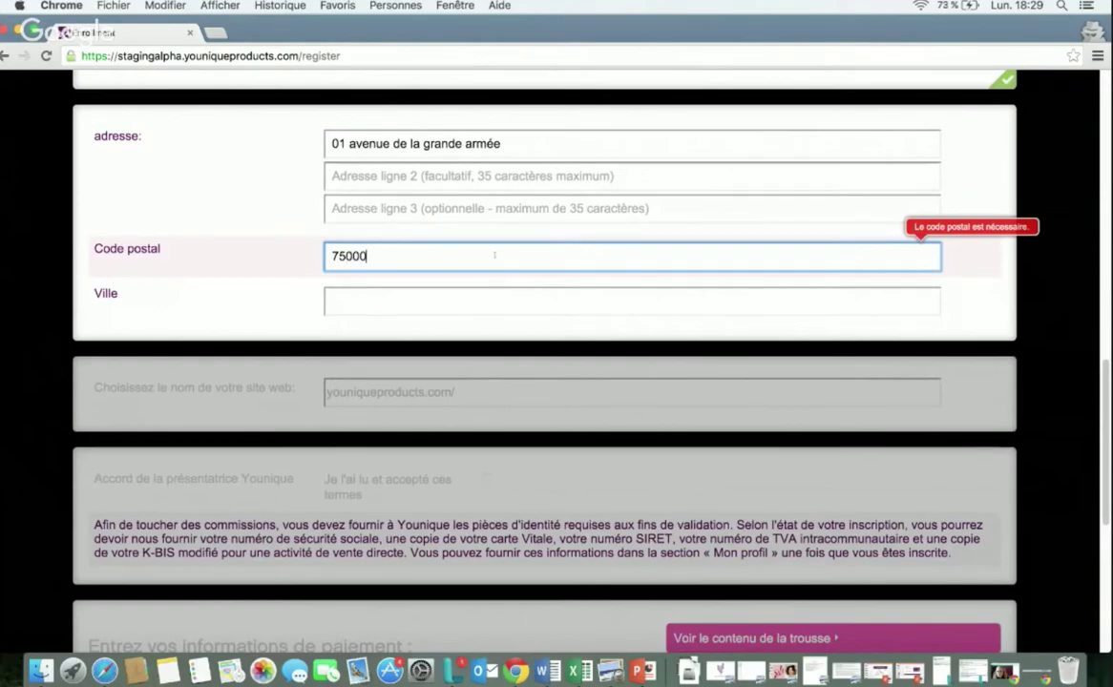
click(456, 289)
text(Par)
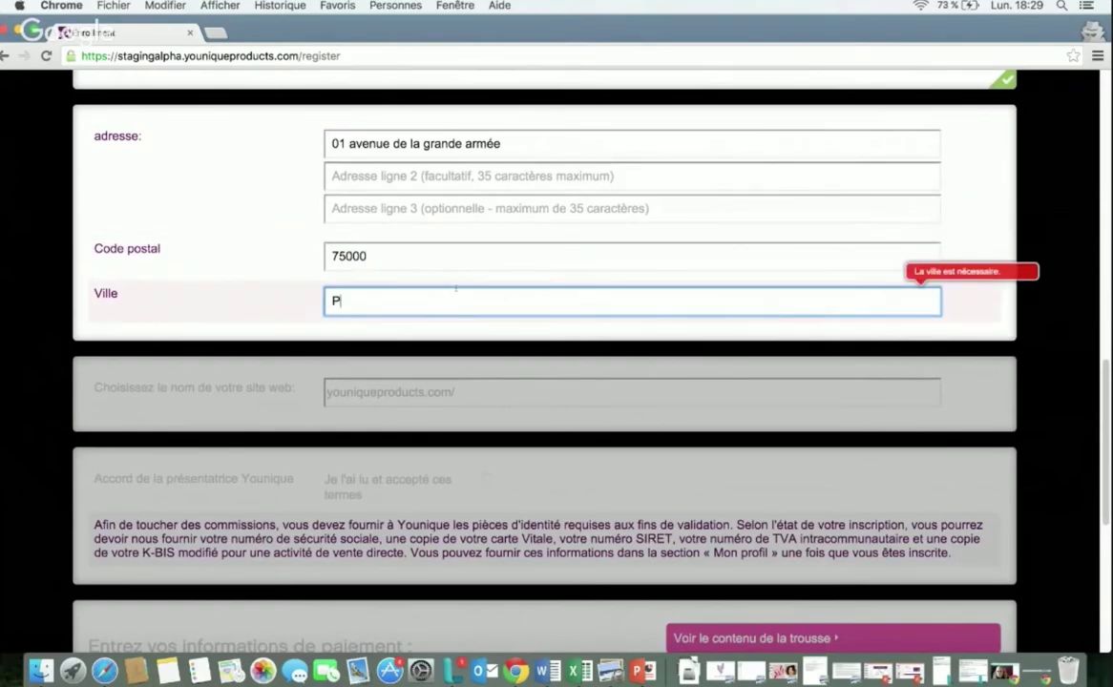
text(is)
key(Tab)
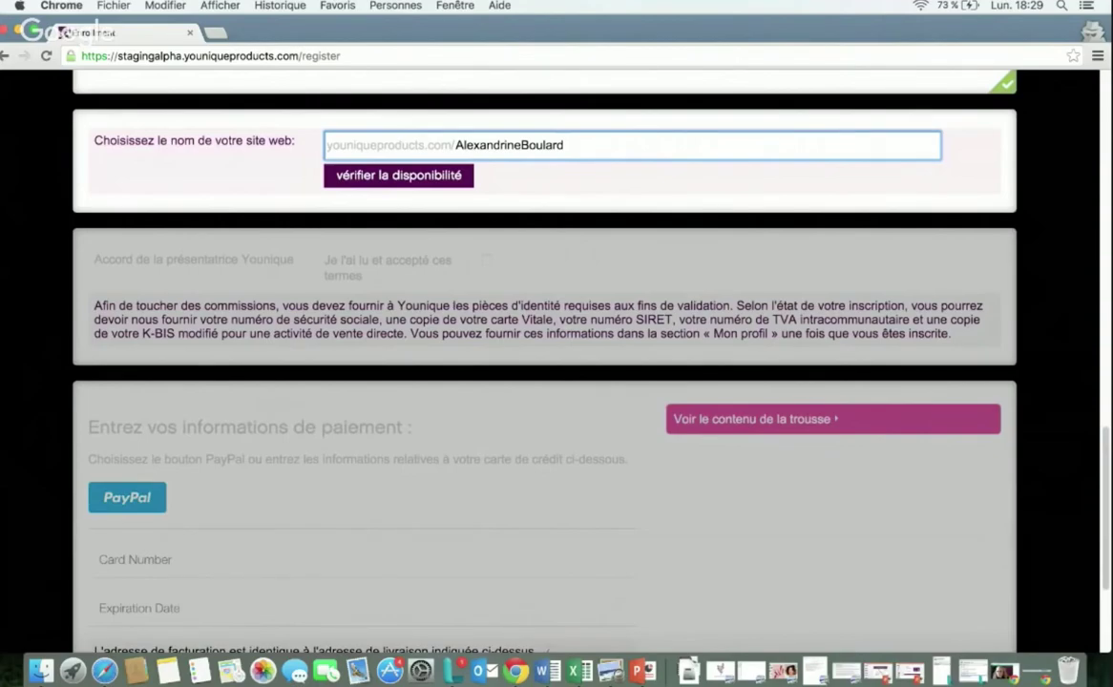
Step: Reorder the website name to put the first name after the surname until it shows 'Nom disponible!'
click(391, 178)
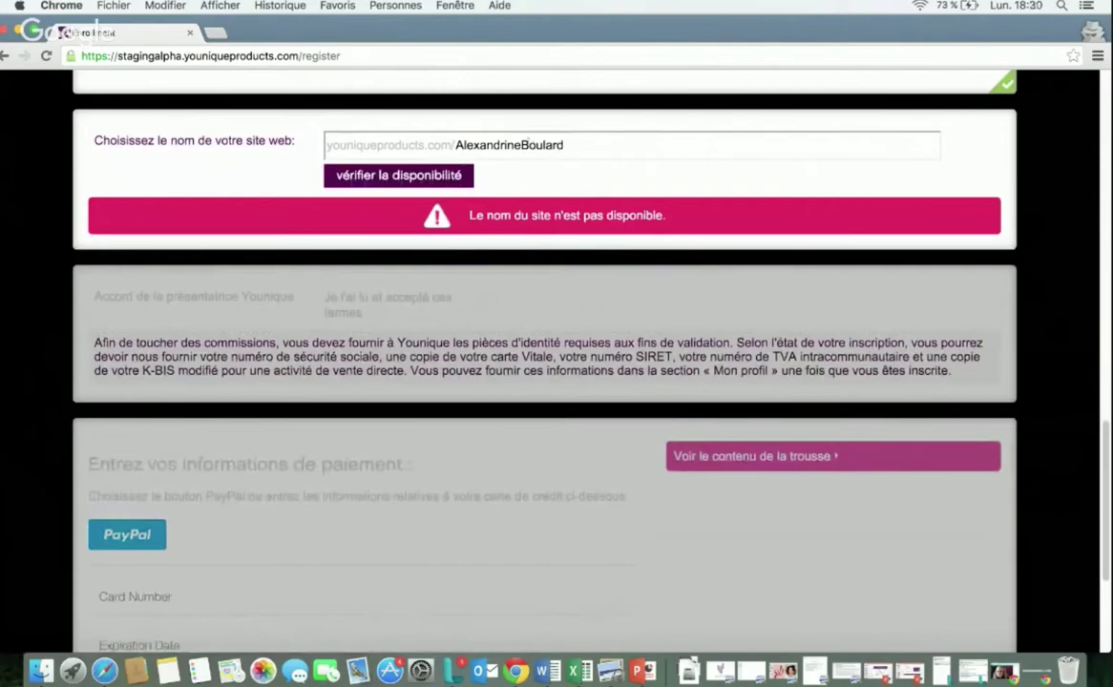
drag(496, 143, 425, 133)
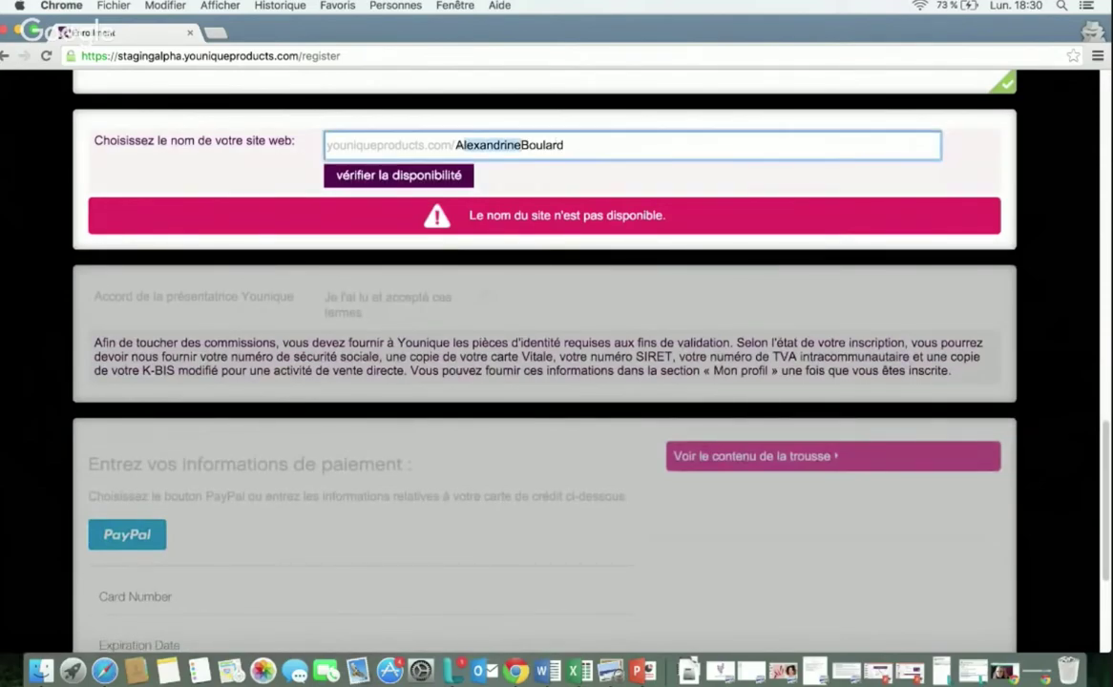
key(BackSpace)
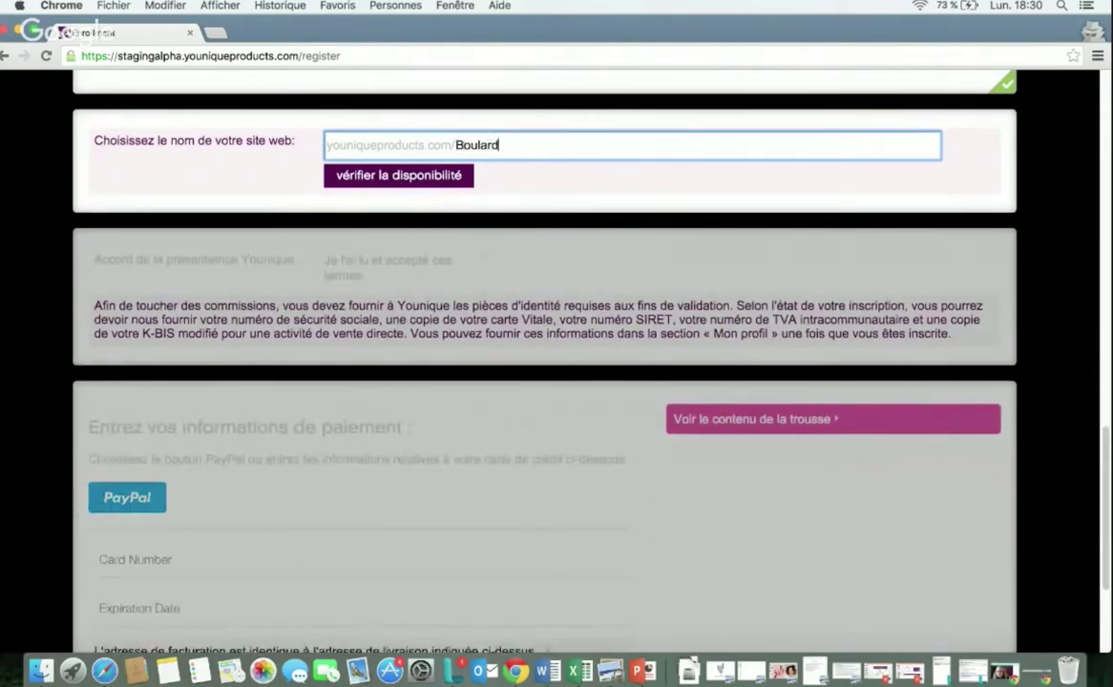
text(Alexandrine)
click(440, 176)
scroll(440, 183, down, 1)
scroll(440, 185, down, 2)
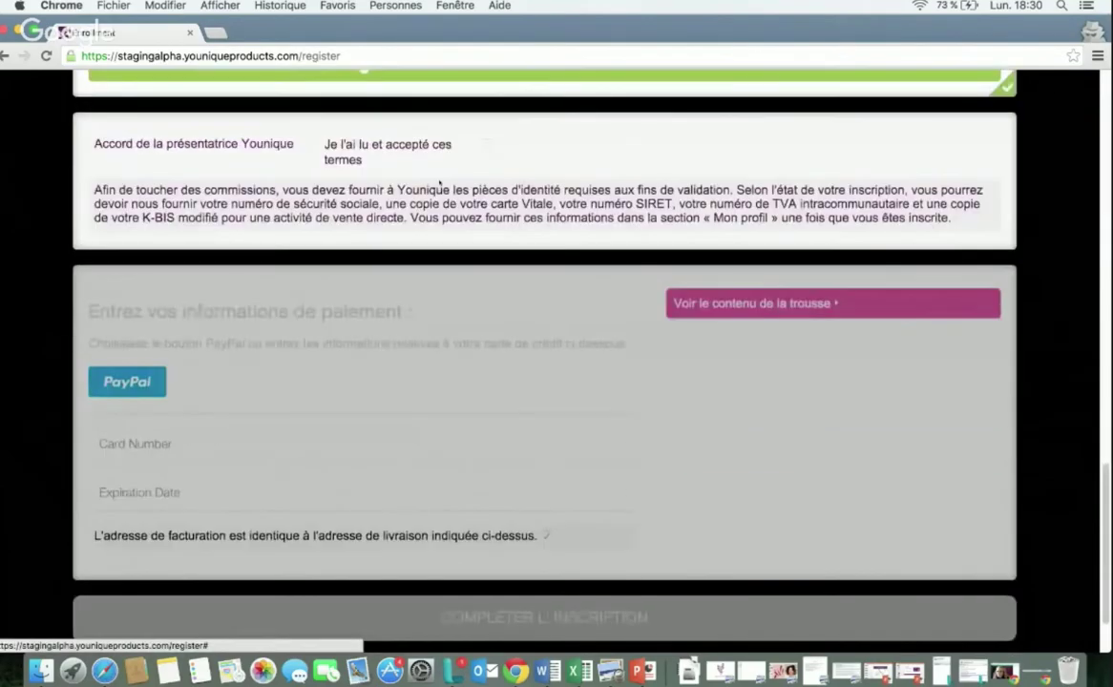
scroll(440, 188, up, 1)
scroll(573, 191, up, 2)
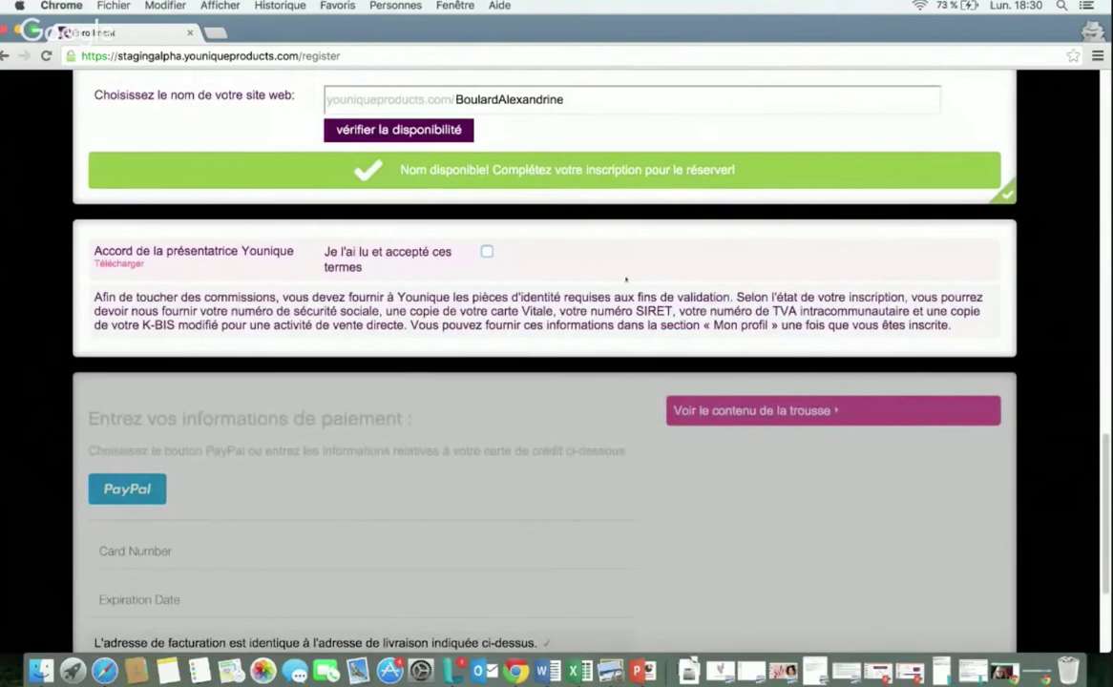
scroll(626, 279, down, 1)
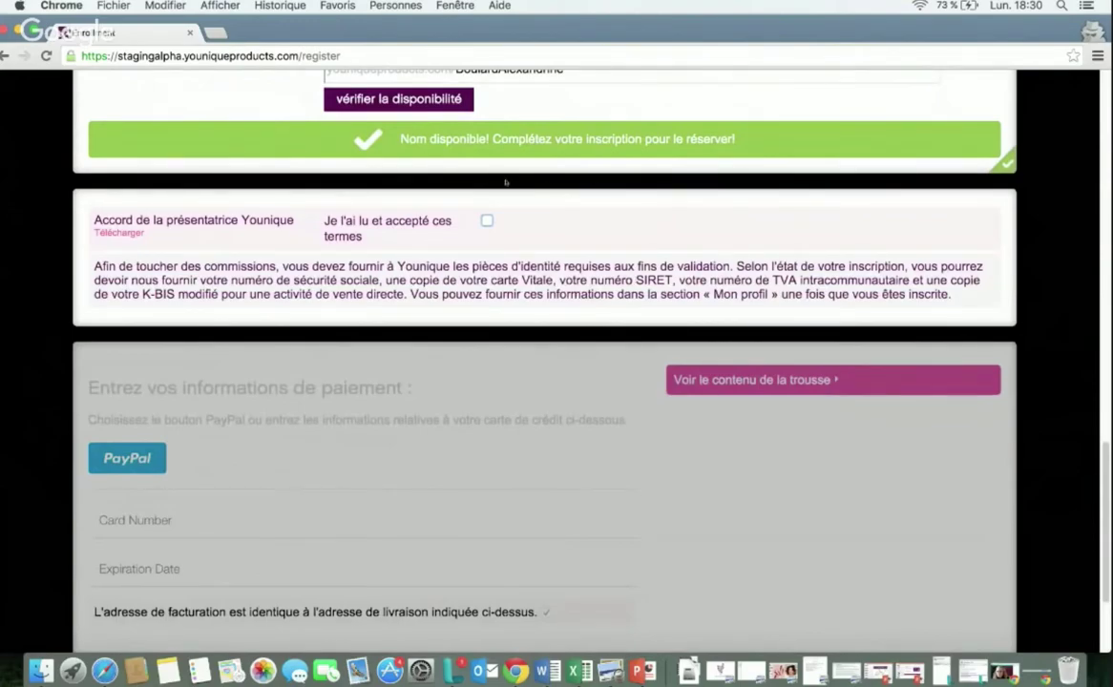
Step: Tick 'Je l'ai lu et accepté ces termes' and expand the €107 kit contents list
click(486, 220)
scroll(549, 211, down, 2)
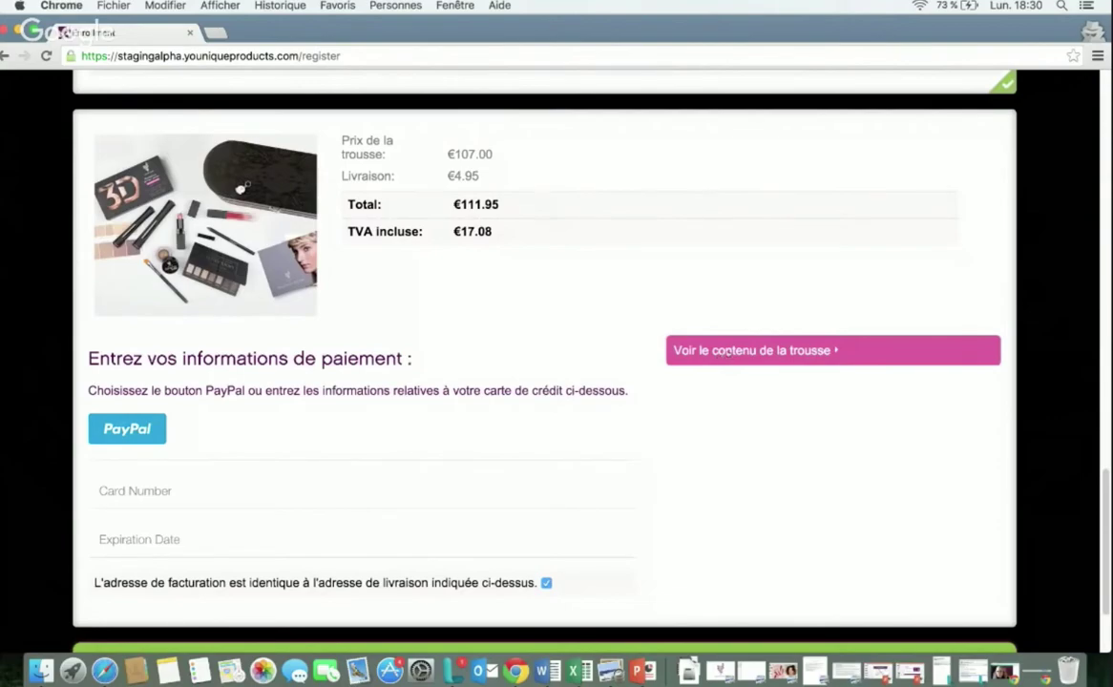
click(725, 352)
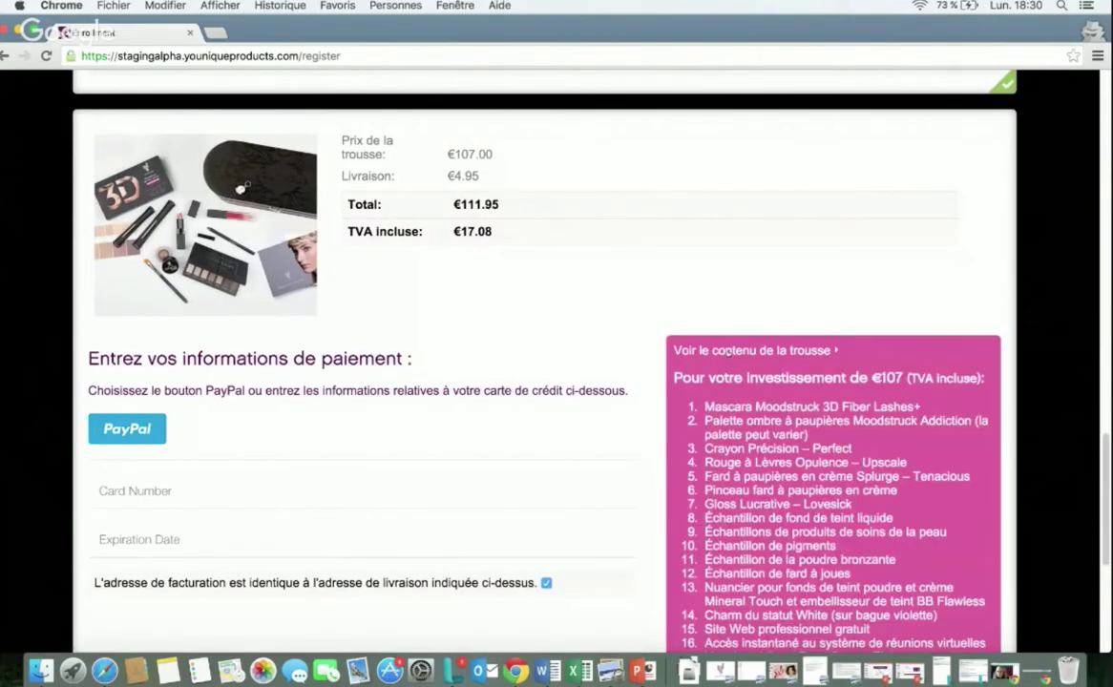
scroll(707, 372, down, 2)
scroll(677, 387, down, 5)
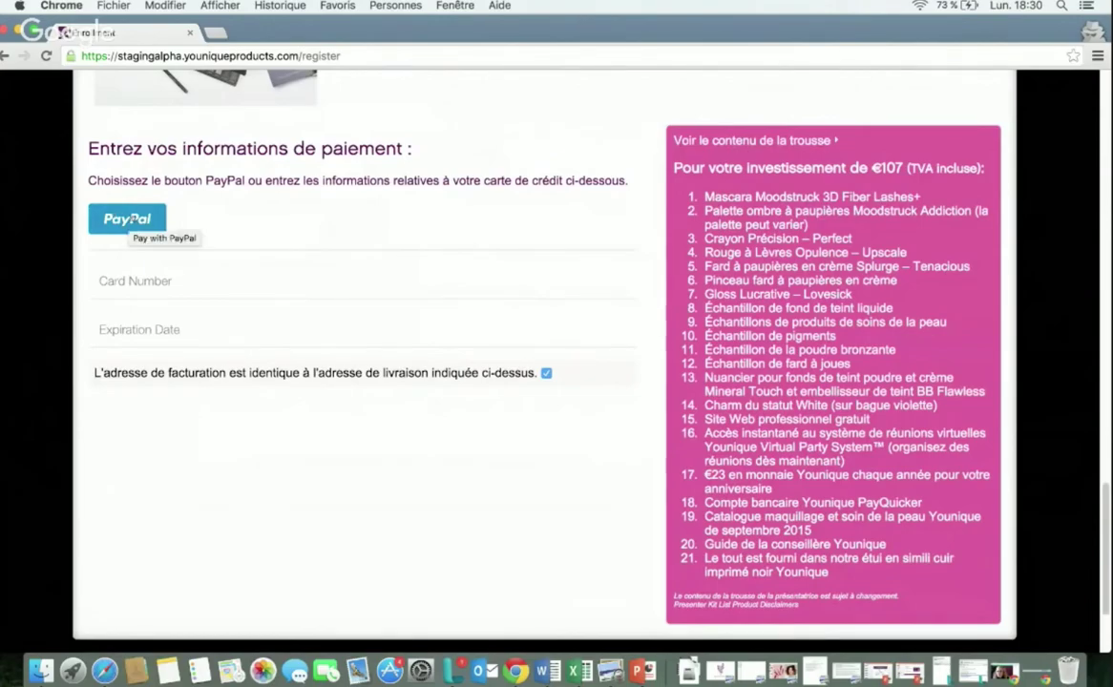
Step: Abandon the PayPal checkout and enter a Visa card number and its expiry date
click(134, 218)
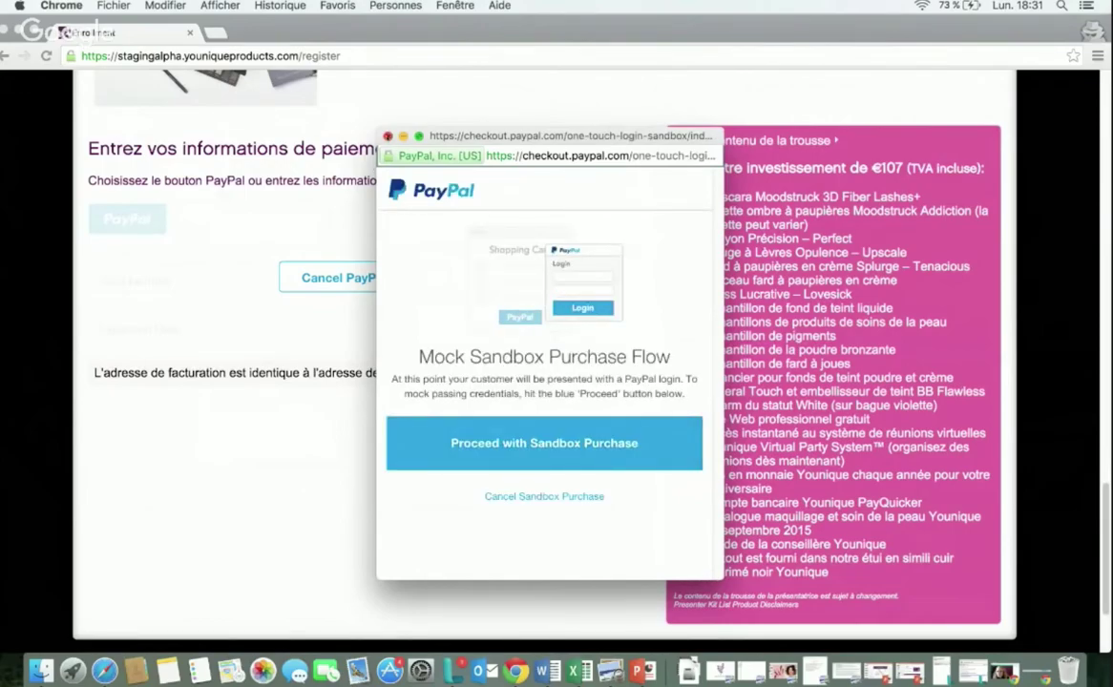
click(387, 136)
click(210, 286)
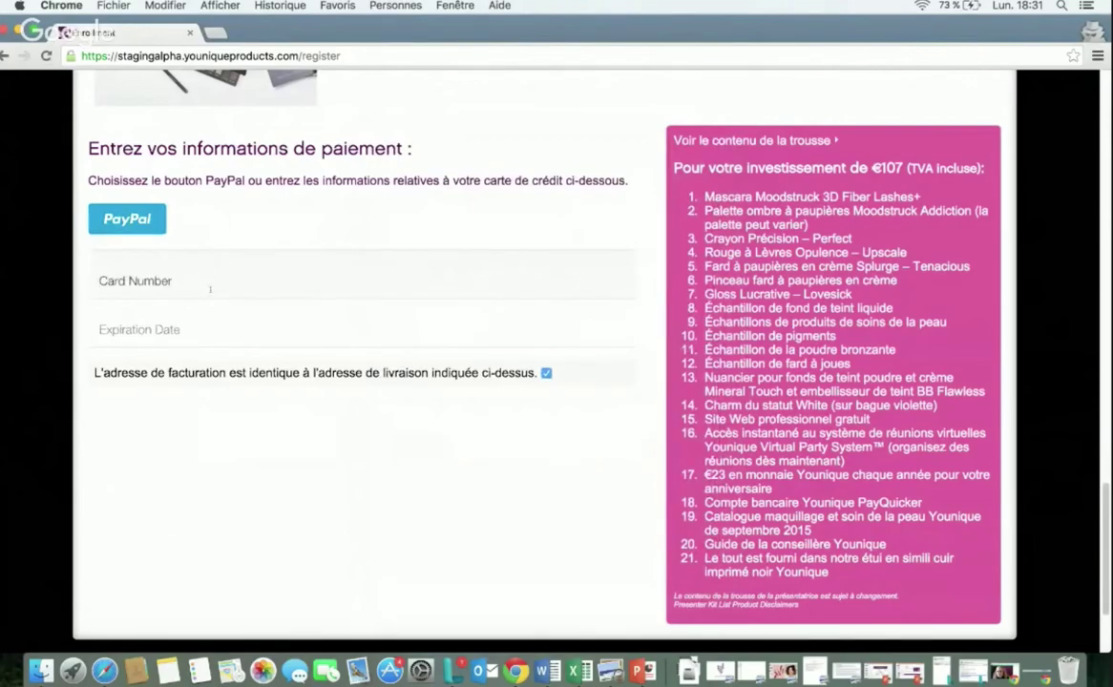
text(4111)
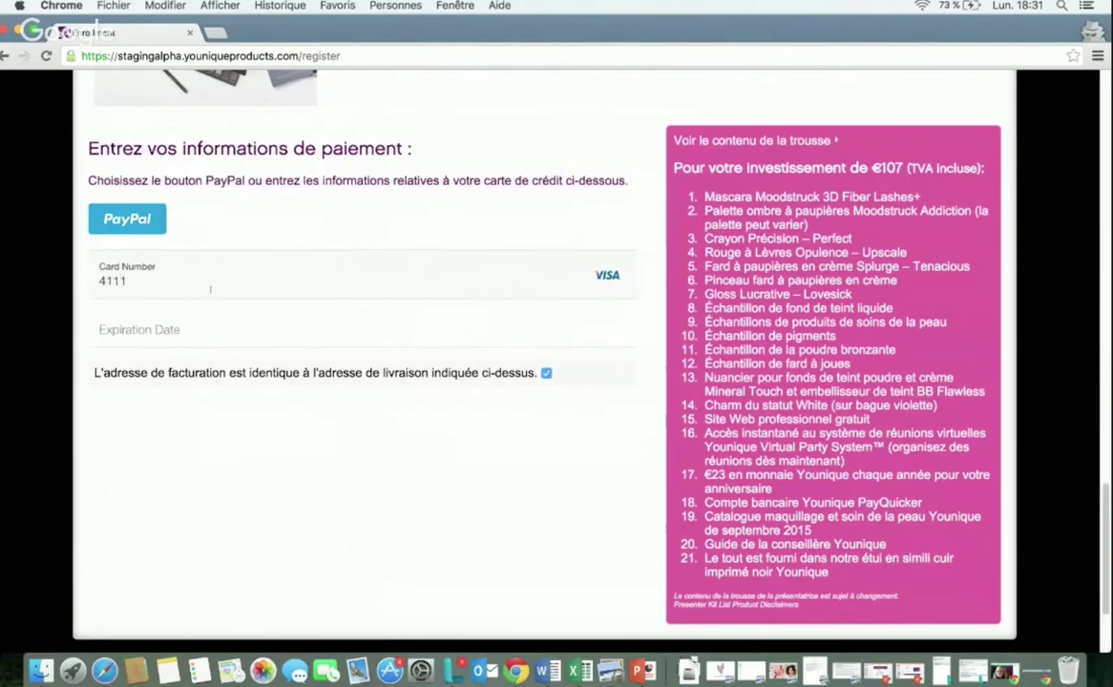
text( 1111 1111 1111)
key(Tab)
text(12 / 1)
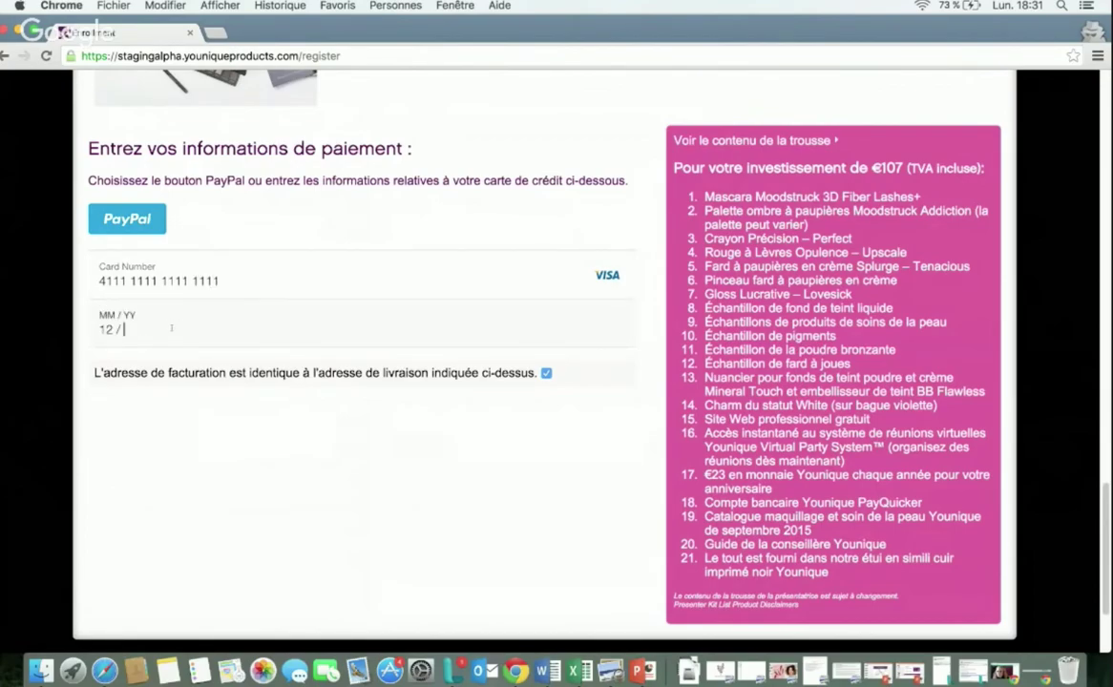
text(7)
scroll(254, 406, down, 1)
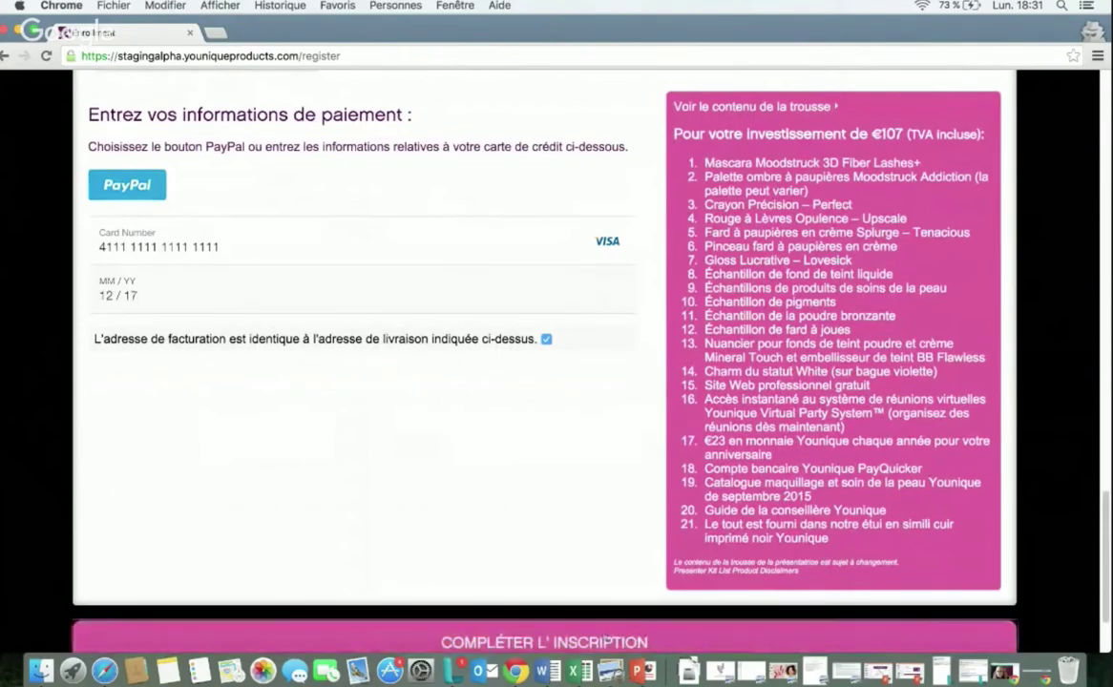
Step: Submit the registration with 'COMPLÉTER L'INSCRIPTION' and review the welcome page's presenter number and $111.95 total
click(607, 640)
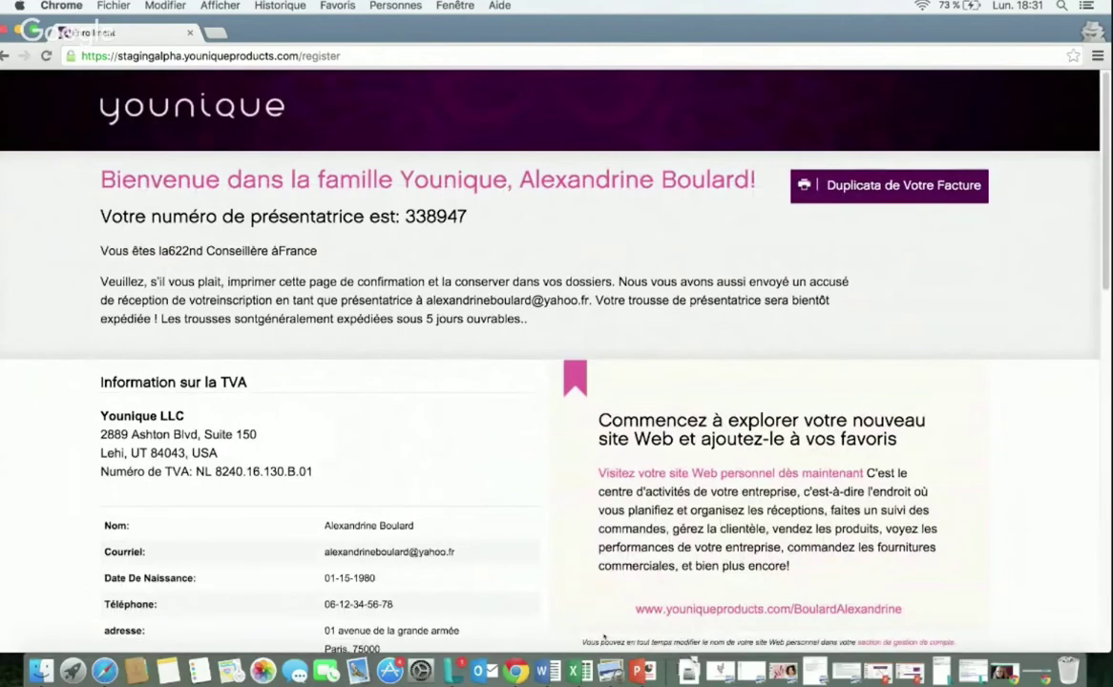
scroll(536, 447, down, 1)
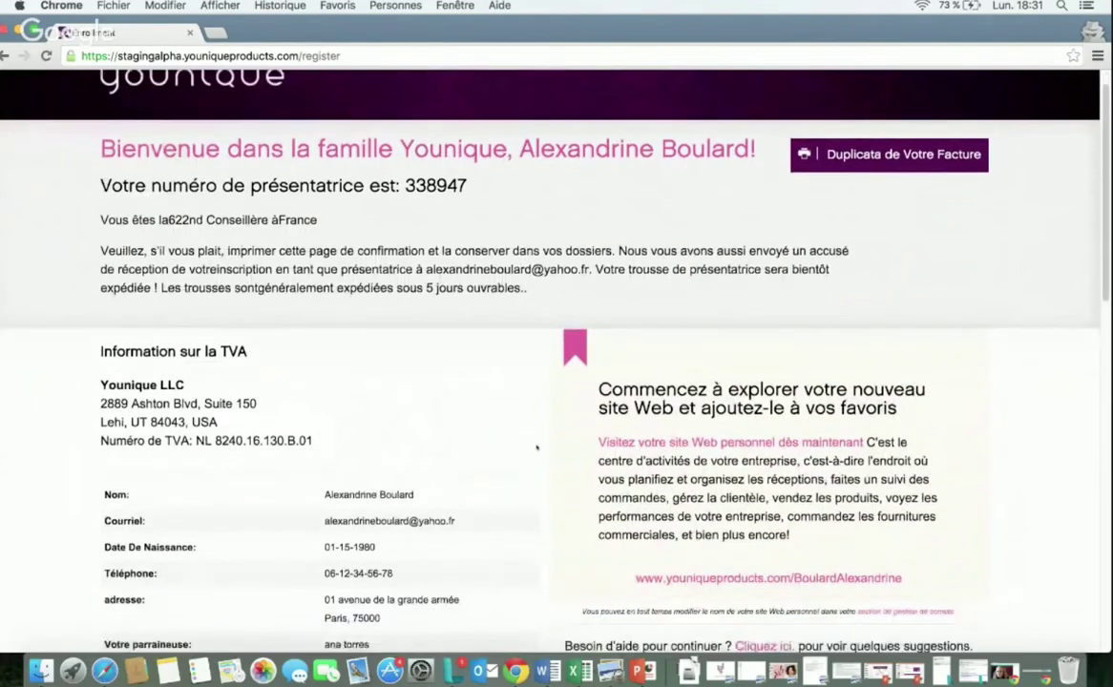
scroll(537, 446, down, 5)
scroll(542, 458, up, 2)
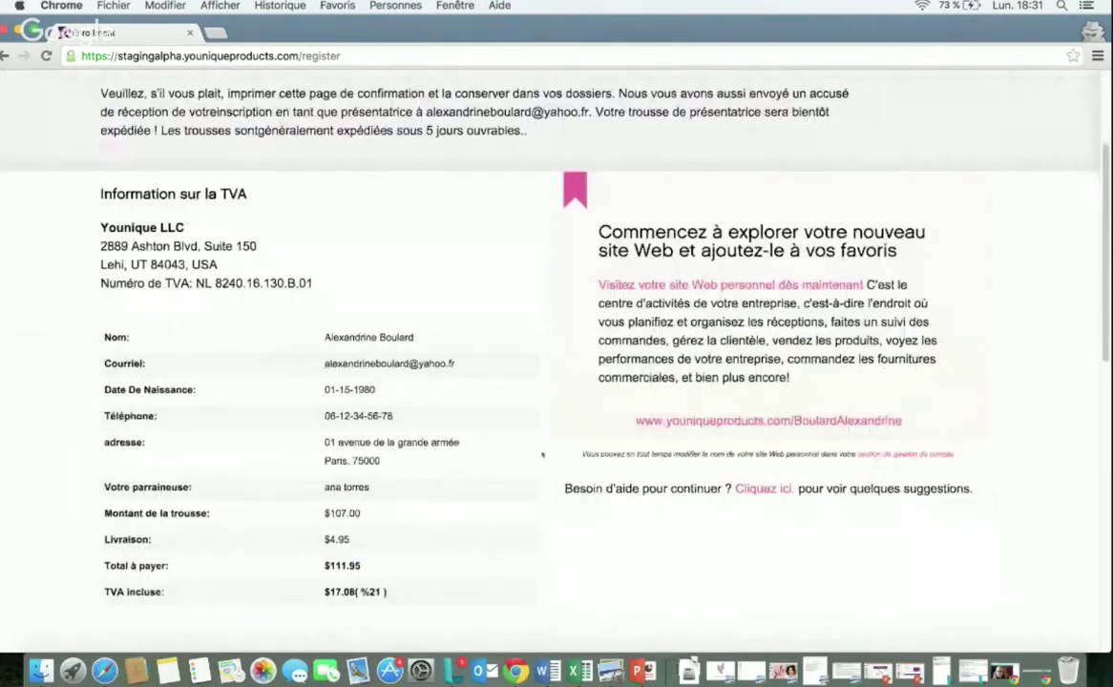
scroll(542, 456, up, 3)
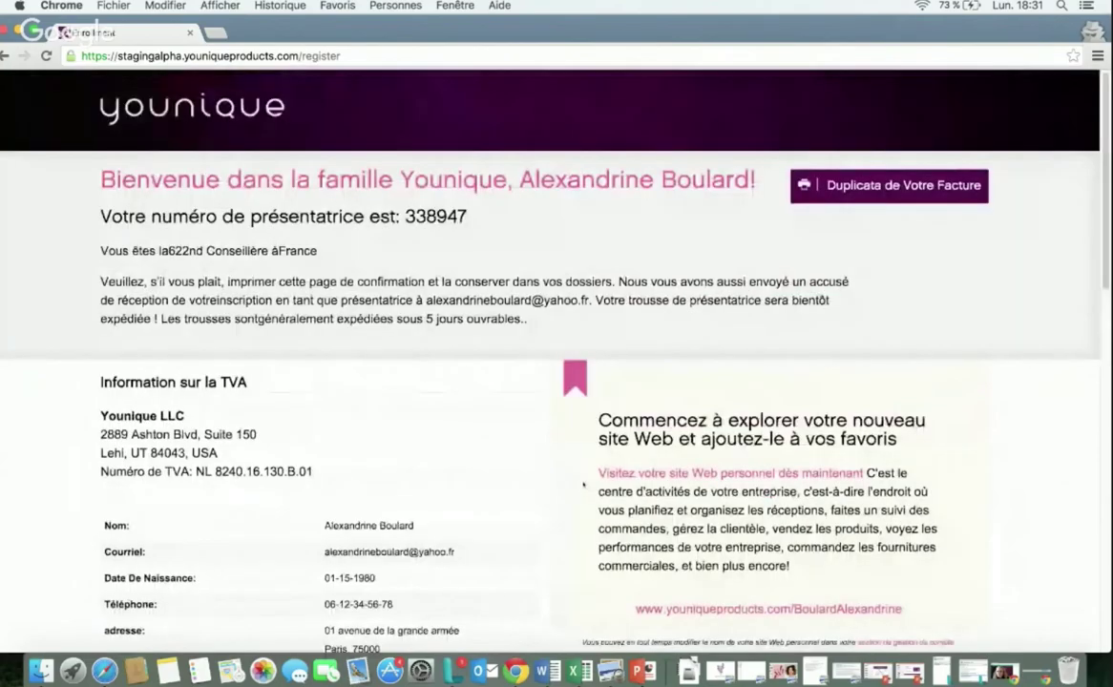